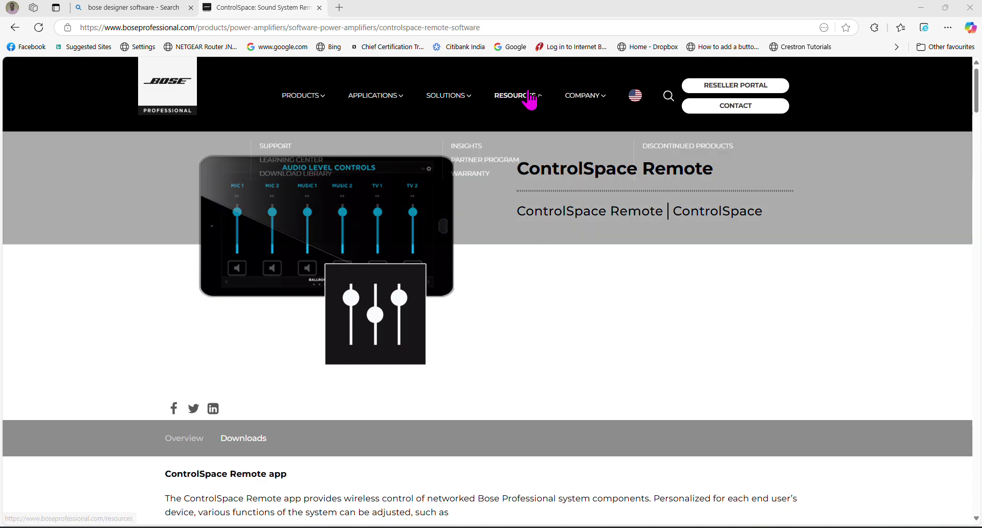
Minimise the Edge window showing the Bose ControlSpace Remote product page
{"action": "left_click", "coordinate": [921, 8]}
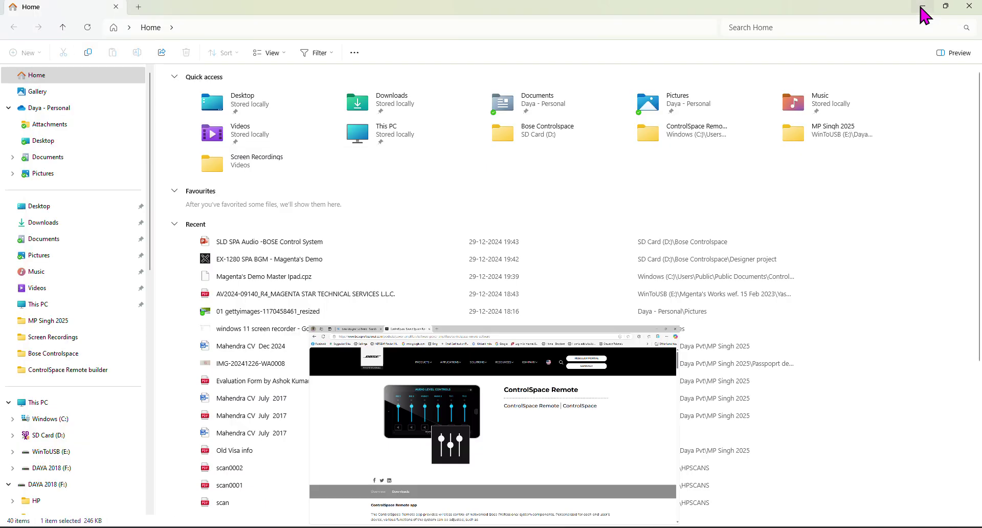
Bring up the 'SLD SPA Audio -BOSE Control System' single-line diagram in PowerPoint
{"action": "mouse_move", "coordinate": [660, 527]}
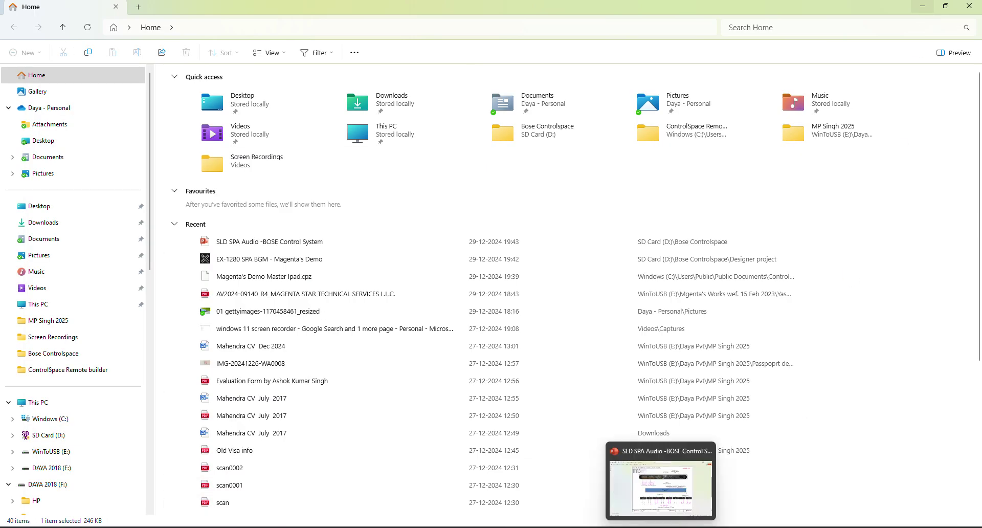
{"action": "left_click", "coordinate": [660, 488]}
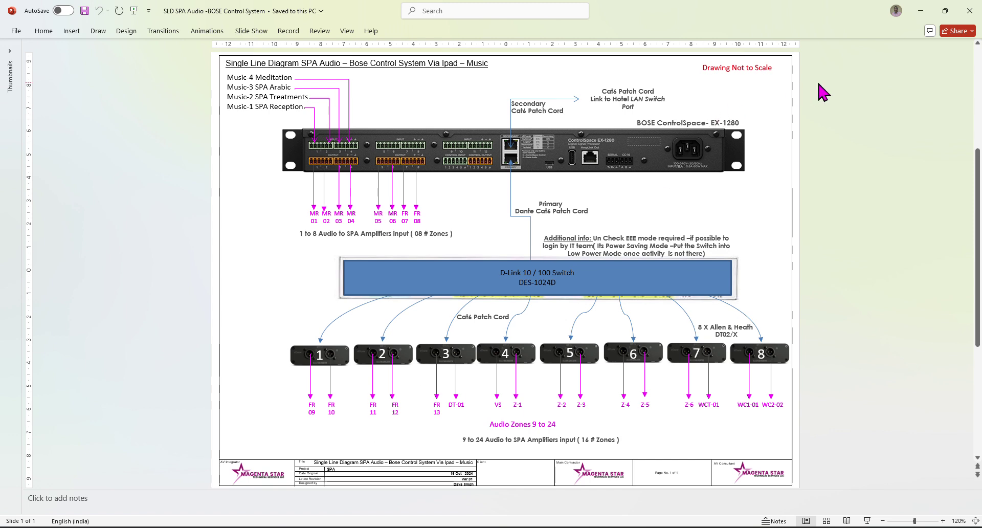
Minimise the PowerPoint presentation and bring the ControlSpace Designer project to the front
{"action": "left_click", "coordinate": [920, 18]}
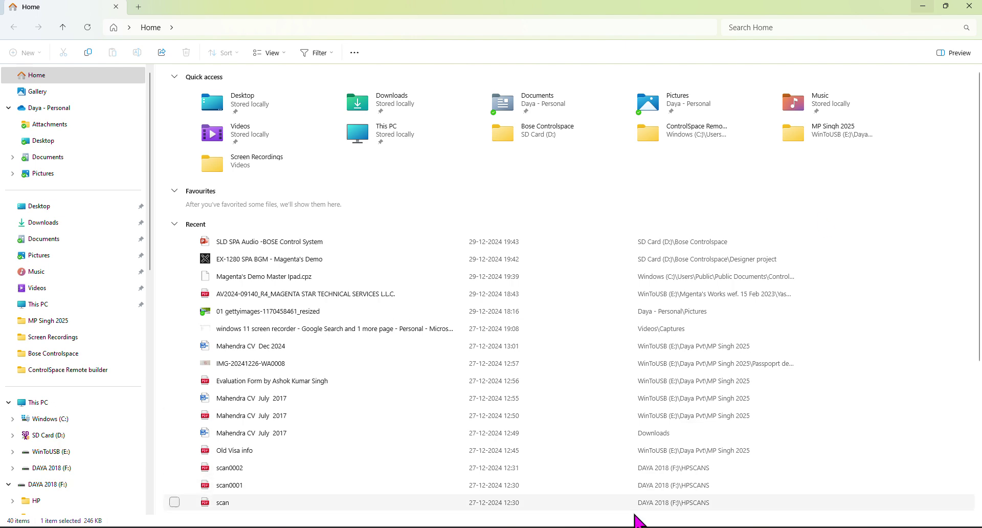
{"action": "mouse_move", "coordinate": [616, 525]}
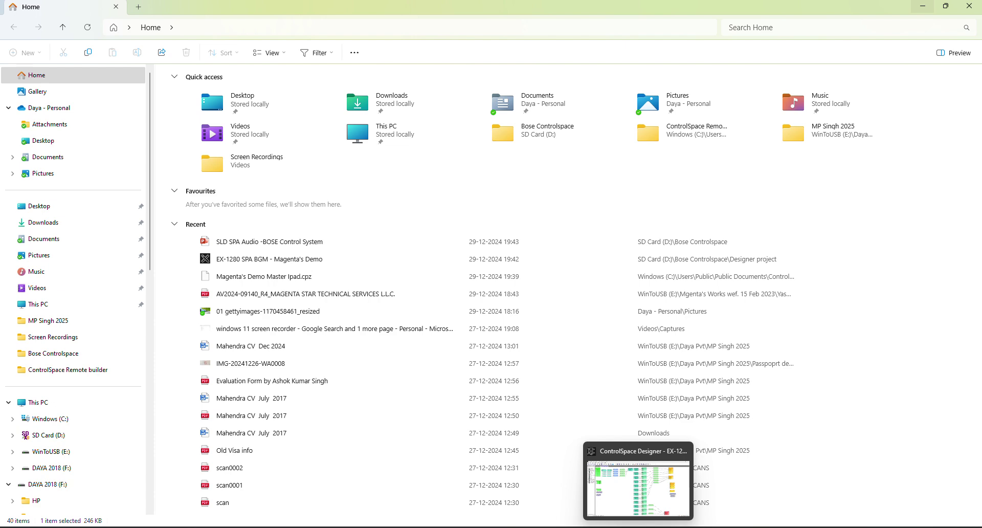
{"action": "left_click", "coordinate": [638, 524]}
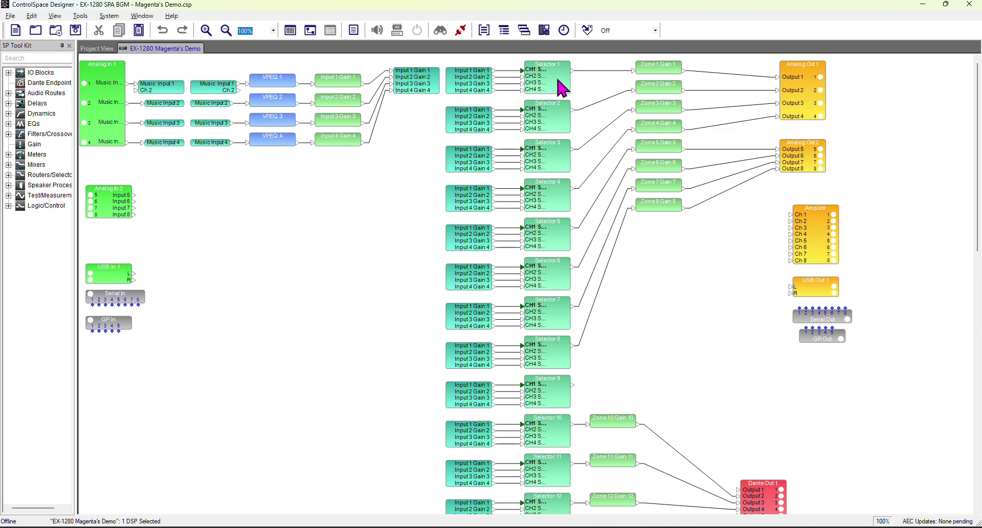
Scroll through the EX-1280 Magenta's Demo block diagram, then return to the top
{"action": "scroll", "coordinate": [542, 328], "scroll_direction": "down", "scroll_amount": 4}
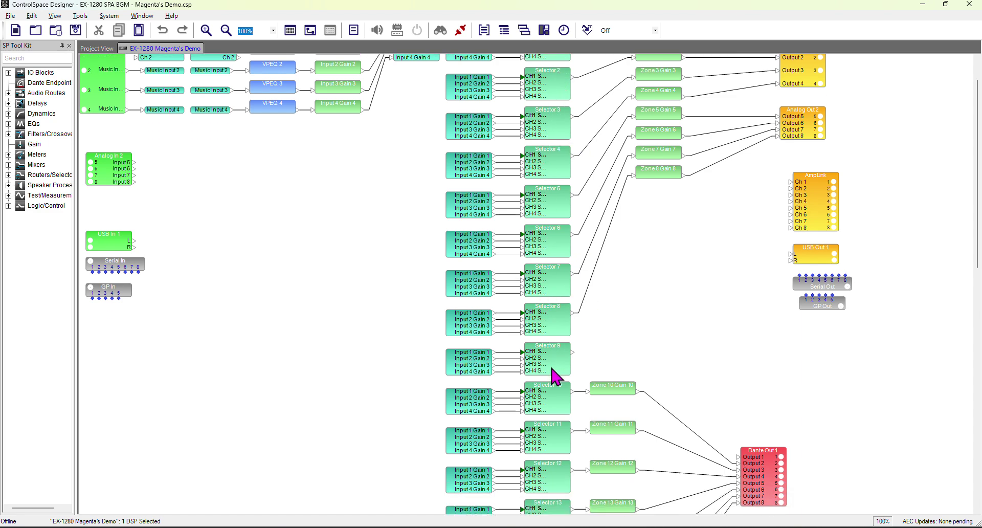
{"action": "scroll", "coordinate": [554, 401], "scroll_direction": "down", "scroll_amount": 5}
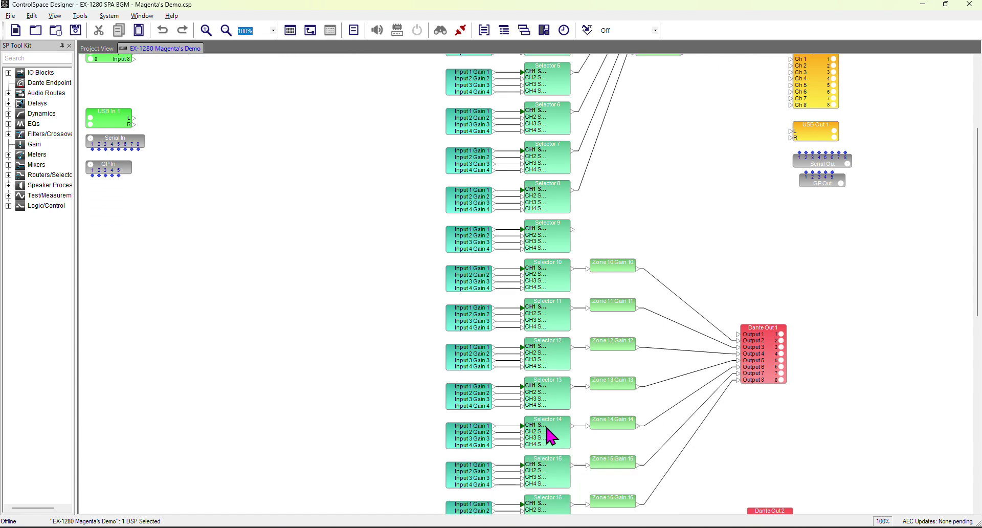
{"action": "scroll", "coordinate": [552, 477], "scroll_direction": "down", "scroll_amount": 5}
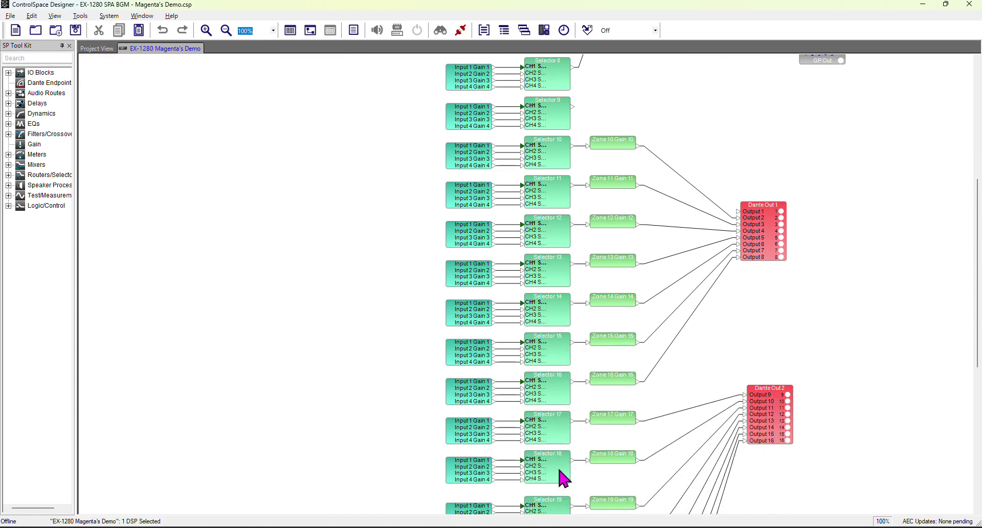
{"action": "scroll", "coordinate": [568, 476], "scroll_direction": "down", "scroll_amount": 5}
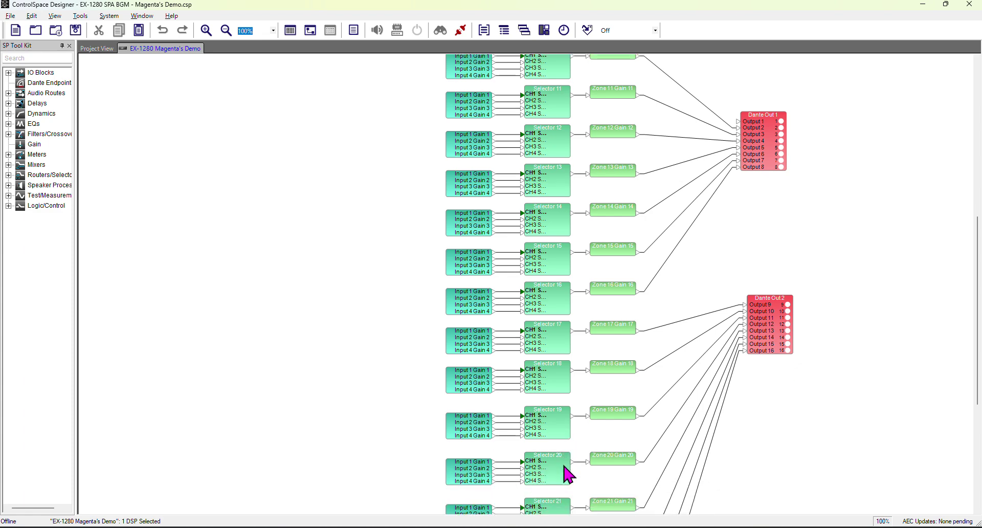
{"action": "scroll", "coordinate": [563, 478], "scroll_direction": "down", "scroll_amount": 5}
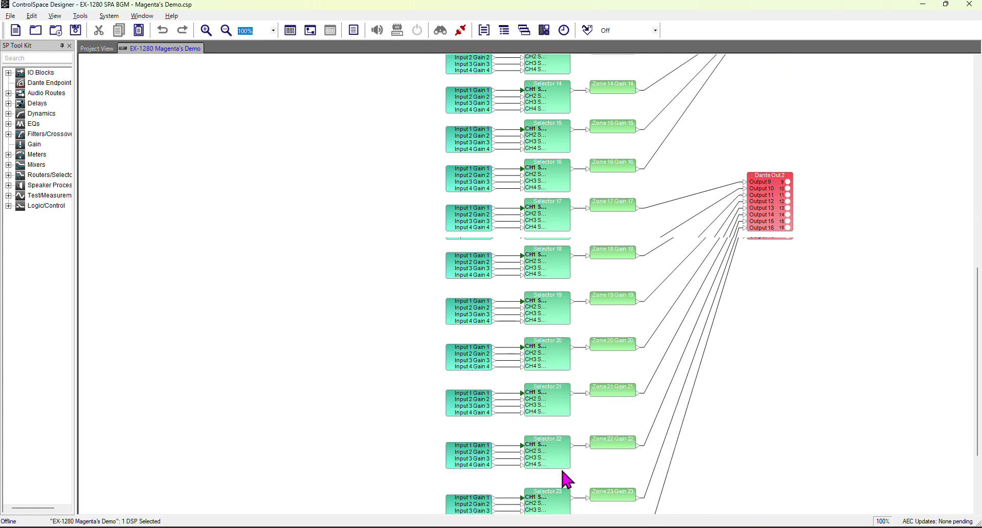
{"action": "scroll", "coordinate": [736, 350], "scroll_direction": "down", "scroll_amount": 4}
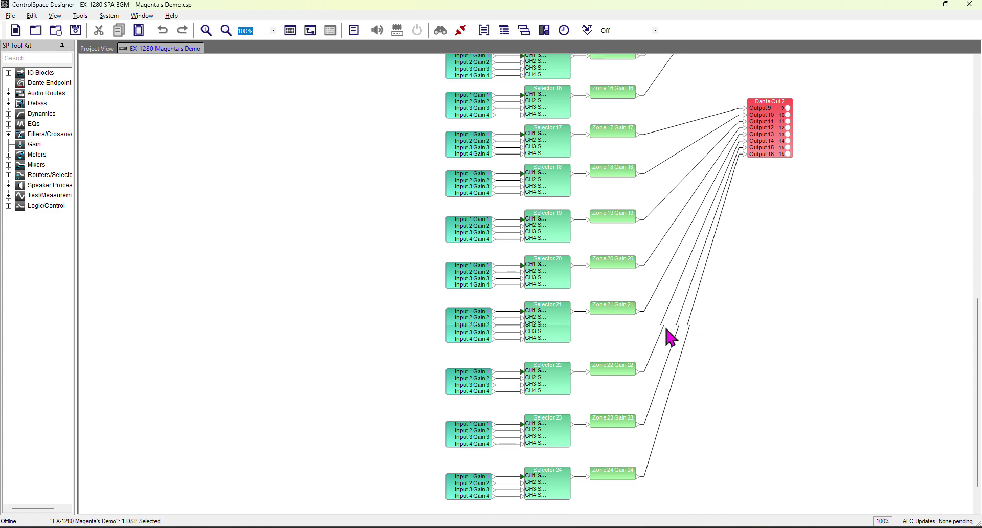
{"action": "scroll", "coordinate": [646, 267], "scroll_direction": "up", "scroll_amount": 7}
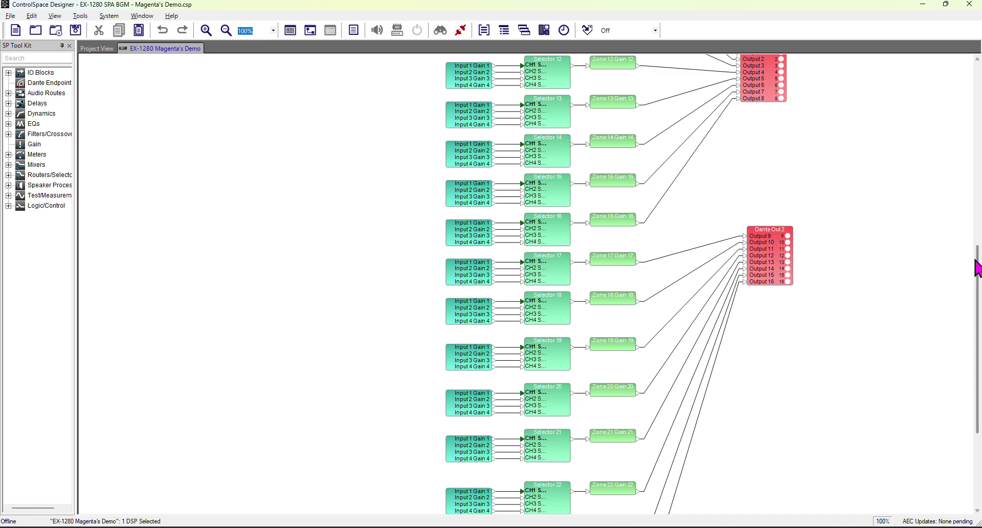
{"action": "left_click_drag", "start_coordinate": [976, 262], "coordinate": [957, 62]}
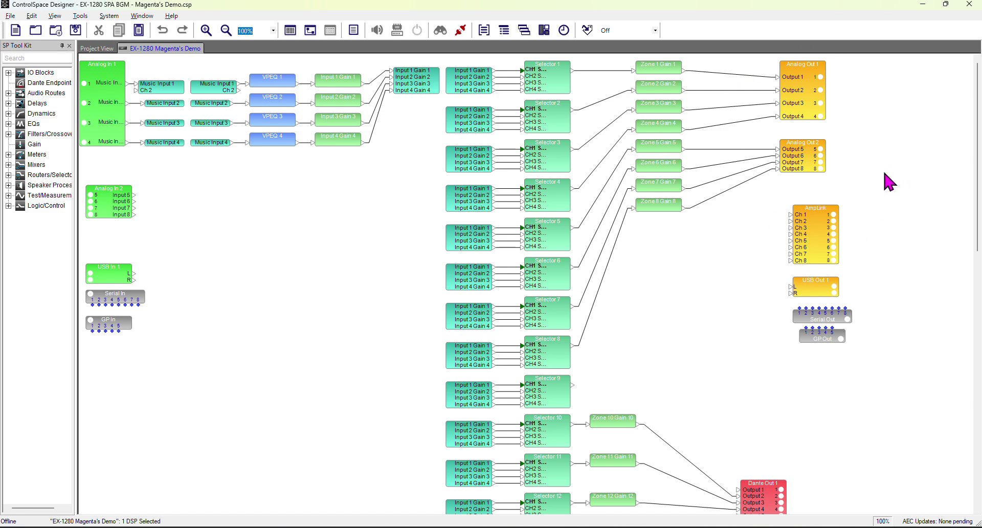
{"action": "scroll", "coordinate": [894, 246], "scroll_direction": "down", "scroll_amount": 5}
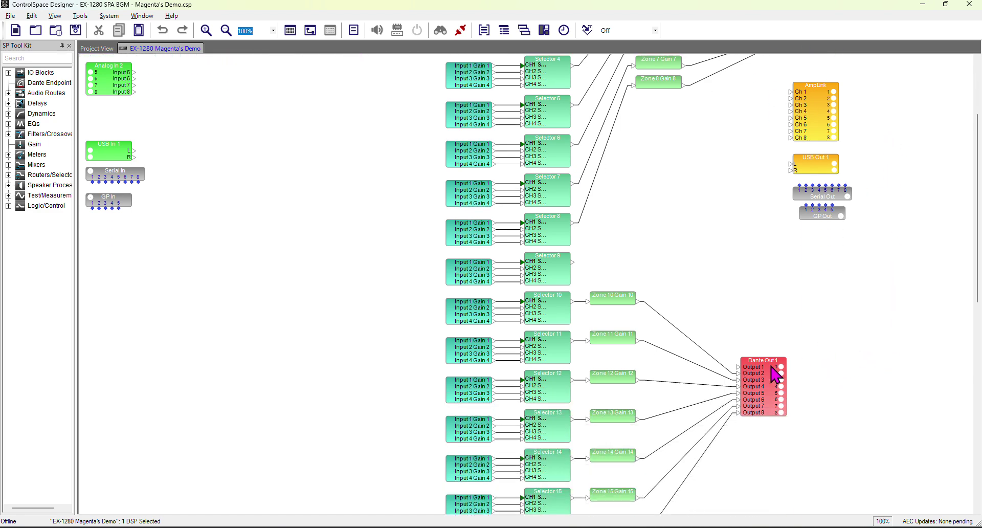
{"action": "scroll", "coordinate": [796, 412], "scroll_direction": "down", "scroll_amount": 3}
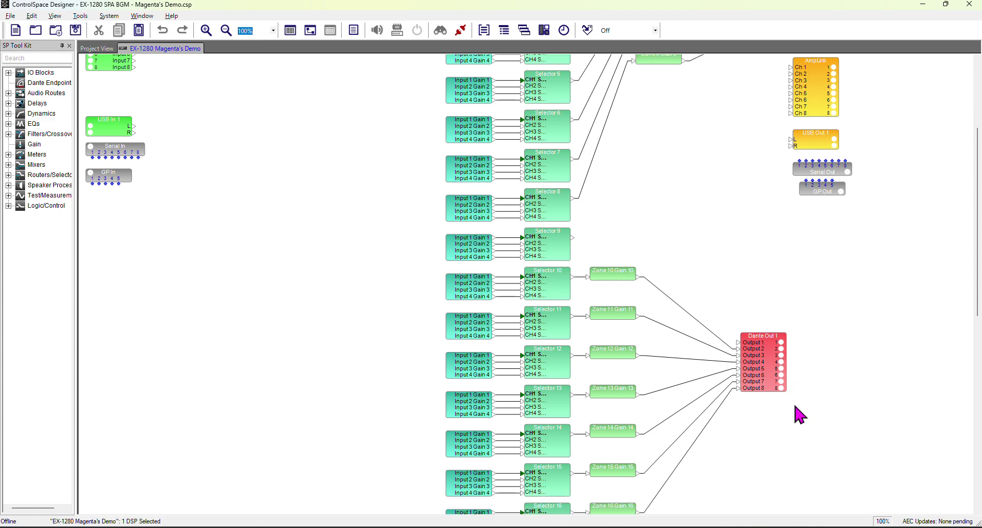
{"action": "scroll", "coordinate": [800, 413], "scroll_direction": "down", "scroll_amount": 4}
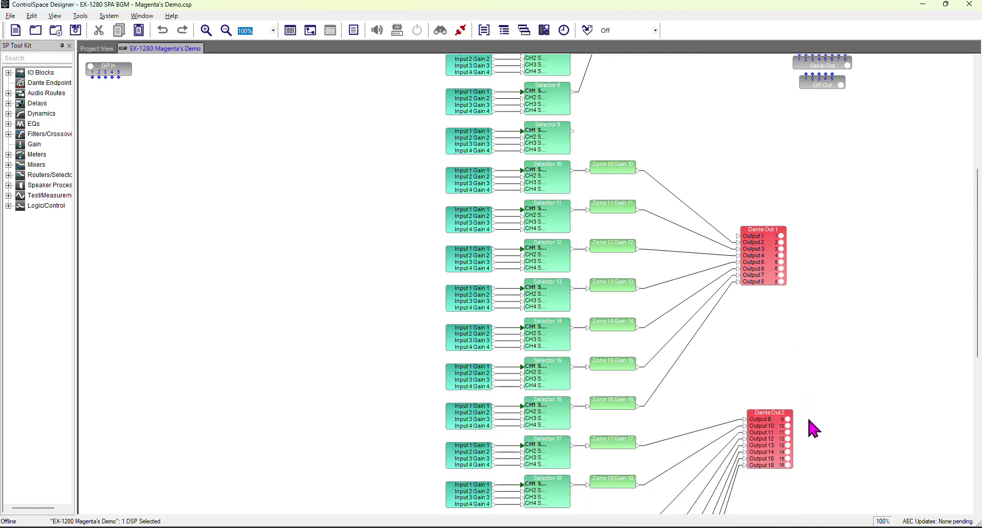
{"action": "scroll", "coordinate": [820, 423], "scroll_direction": "down", "scroll_amount": 2}
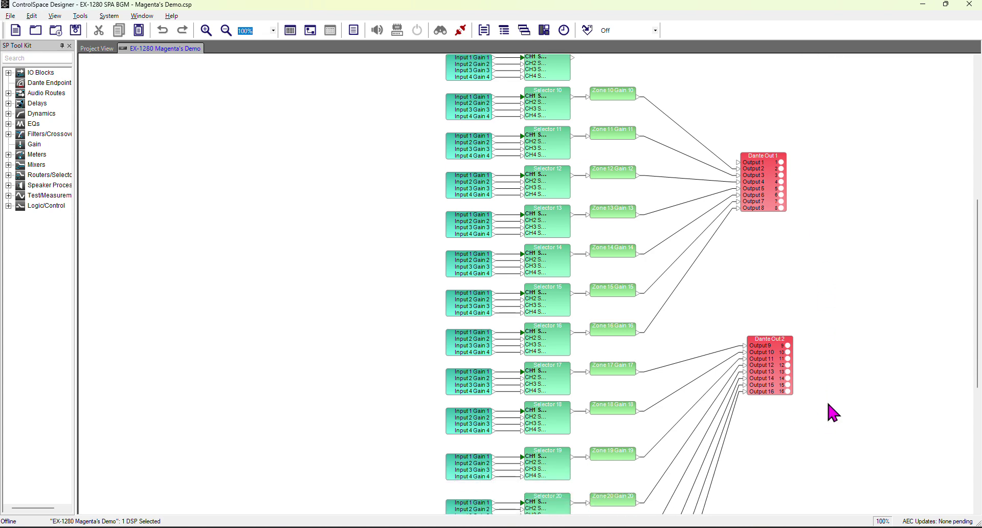
{"action": "scroll", "coordinate": [823, 389], "scroll_direction": "down", "scroll_amount": 5}
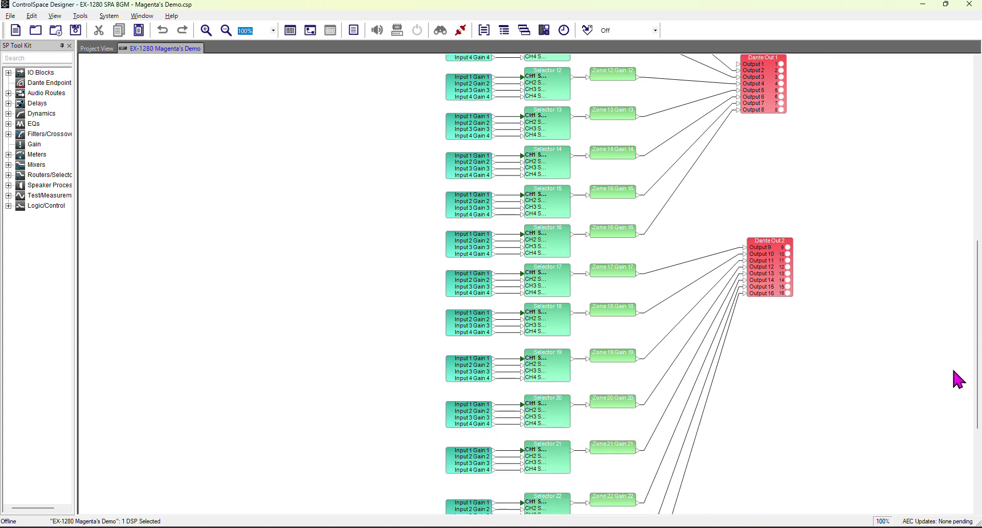
{"action": "scroll", "coordinate": [713, 284], "scroll_direction": "down", "scroll_amount": 6}
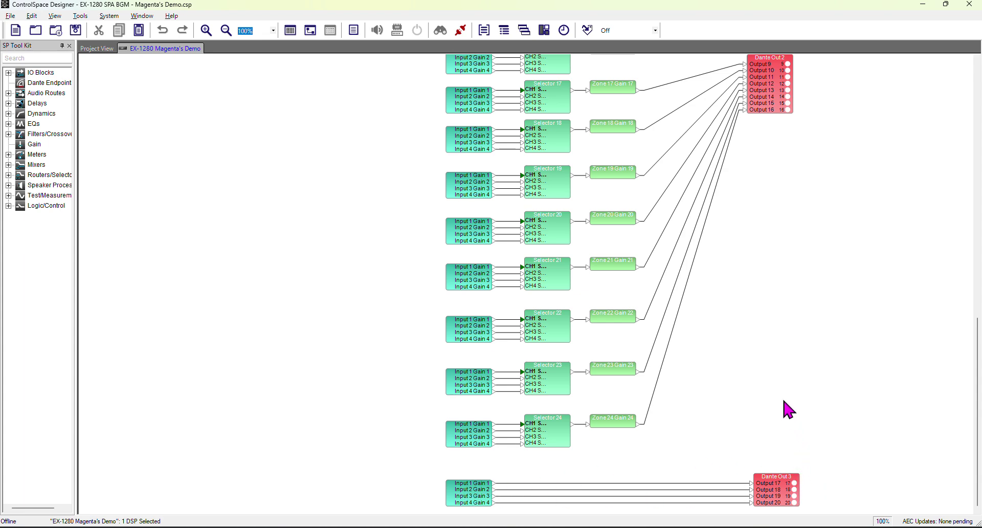
{"action": "scroll", "coordinate": [806, 335], "scroll_direction": "up", "scroll_amount": 3}
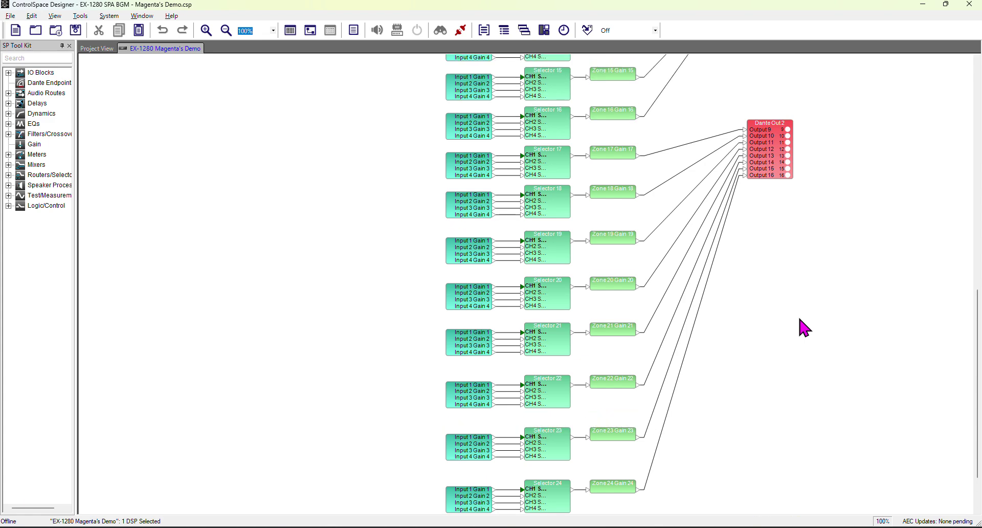
{"action": "scroll", "coordinate": [367, 199], "scroll_direction": "up", "scroll_amount": 1}
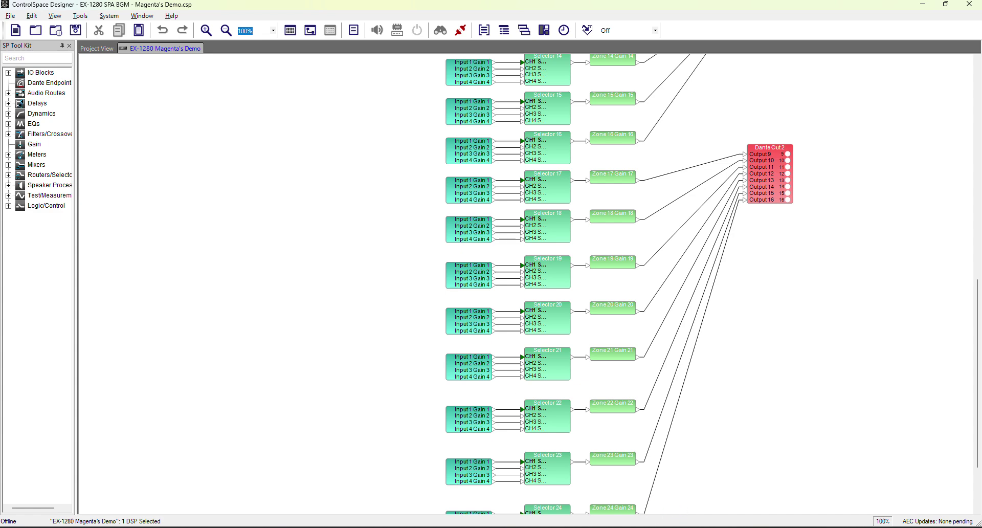
{"action": "mouse_move", "coordinate": [683, 526]}
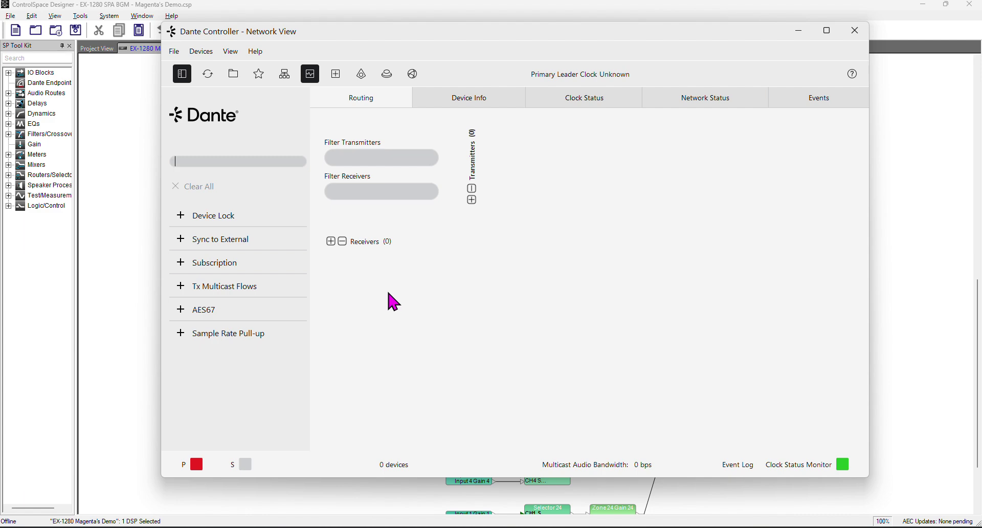
{"action": "left_click", "coordinate": [799, 31]}
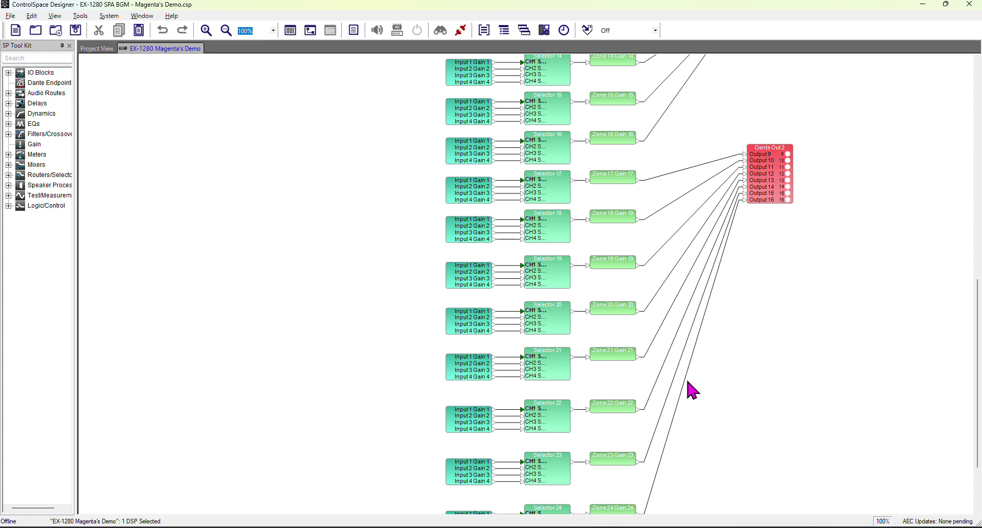
Minimise Designer and bring the Remote builder project back, nudging its window down-right
{"action": "left_click", "coordinate": [923, 5]}
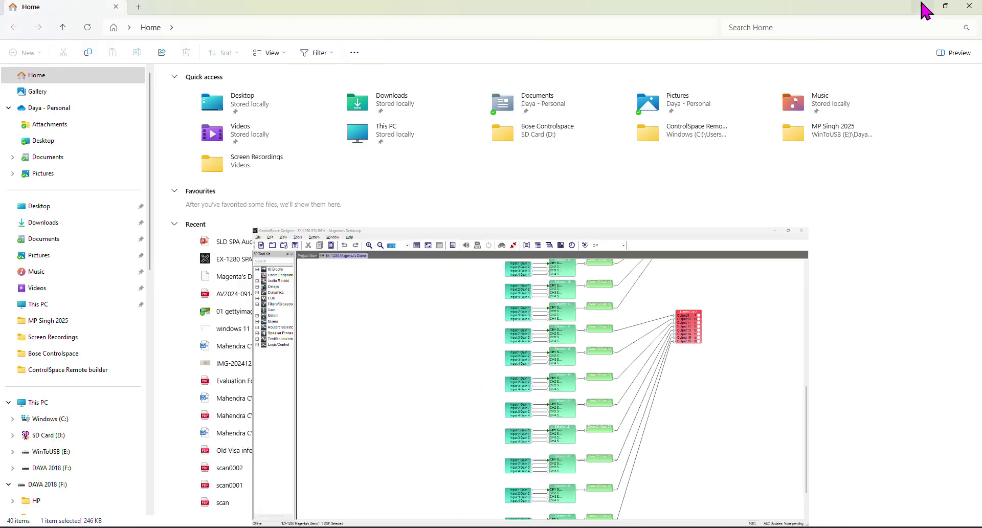
{"action": "mouse_move", "coordinate": [616, 527]}
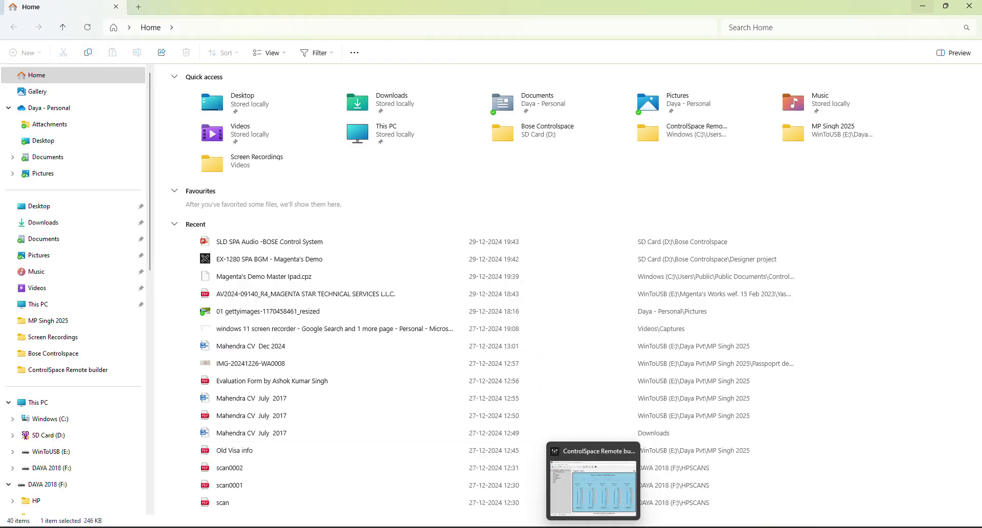
{"action": "left_click", "coordinate": [593, 526]}
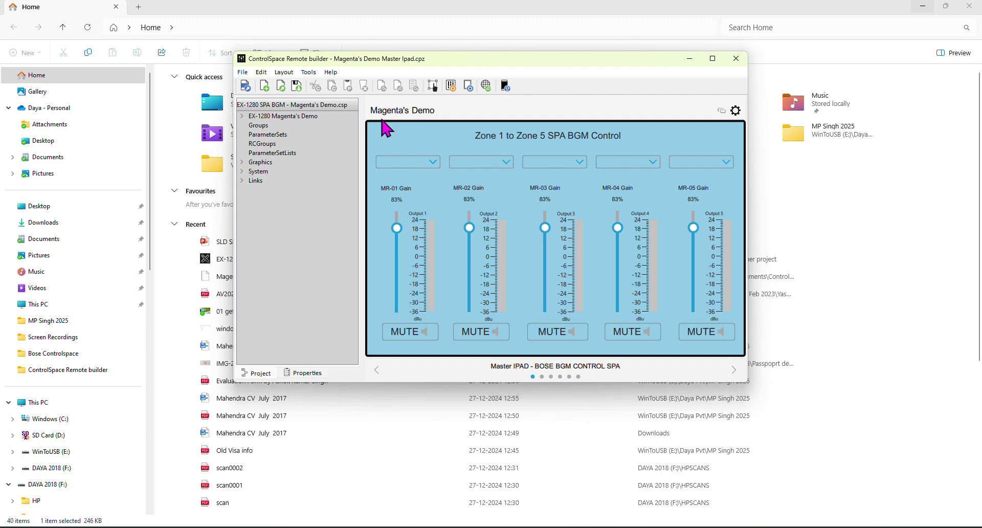
{"action": "left_click_drag", "start_coordinate": [708, 57], "coordinate": [655, 88]}
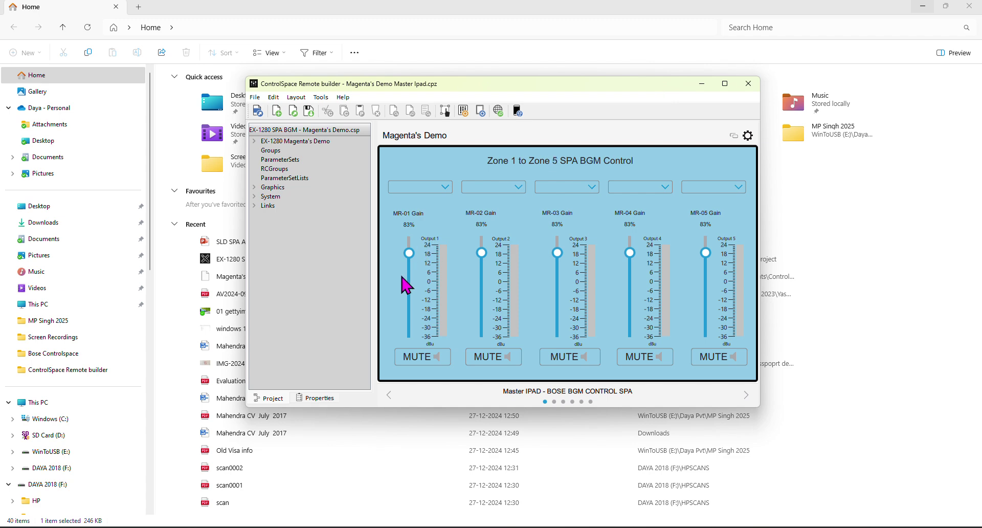
Expand EX-1280 Magenta's Demo > Blocks in the Project tree and view zone 1's music sources
{"action": "left_click", "coordinate": [254, 141]}
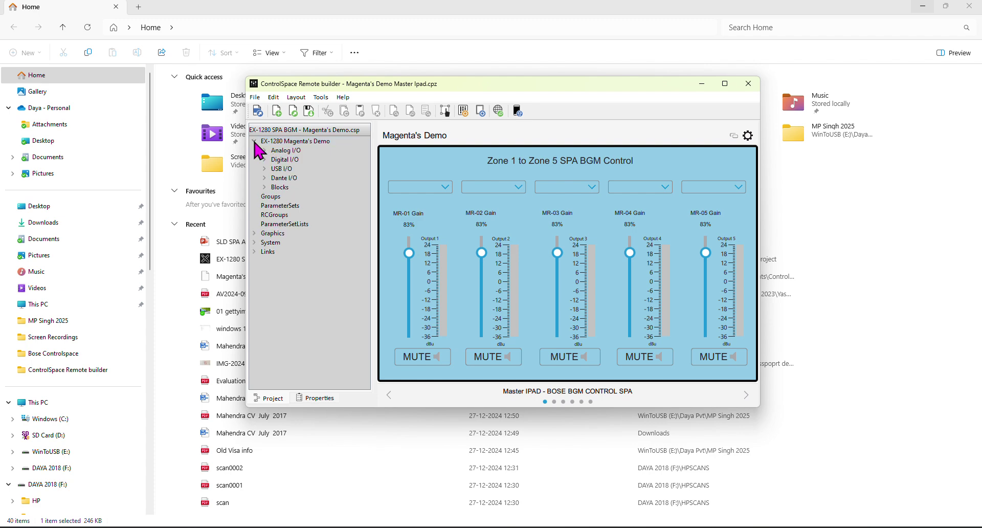
{"action": "left_click", "coordinate": [262, 150]}
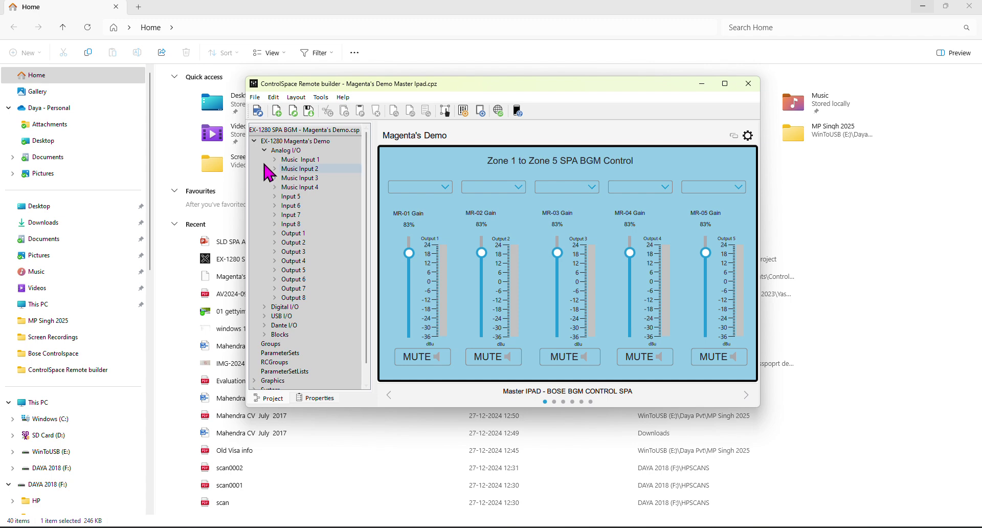
{"action": "left_click", "coordinate": [264, 150]}
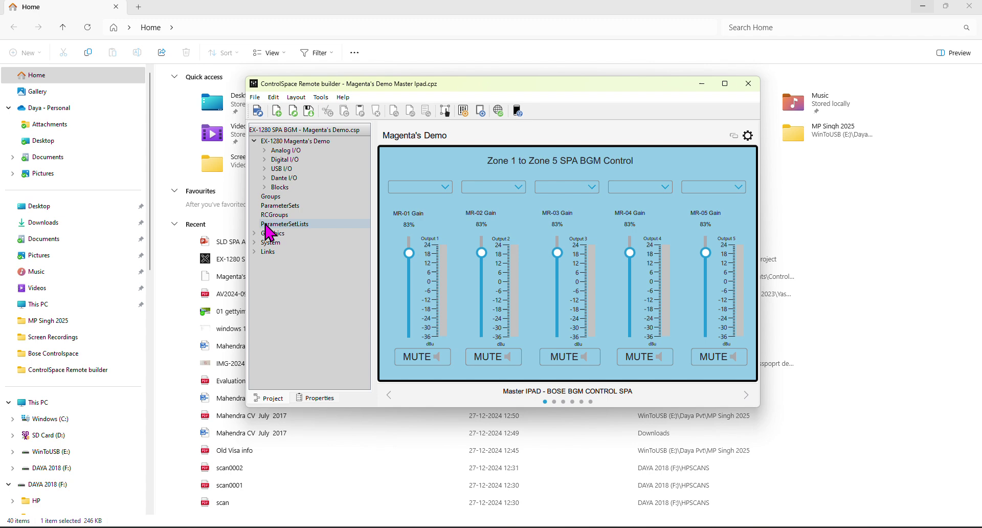
{"action": "left_click", "coordinate": [253, 141]}
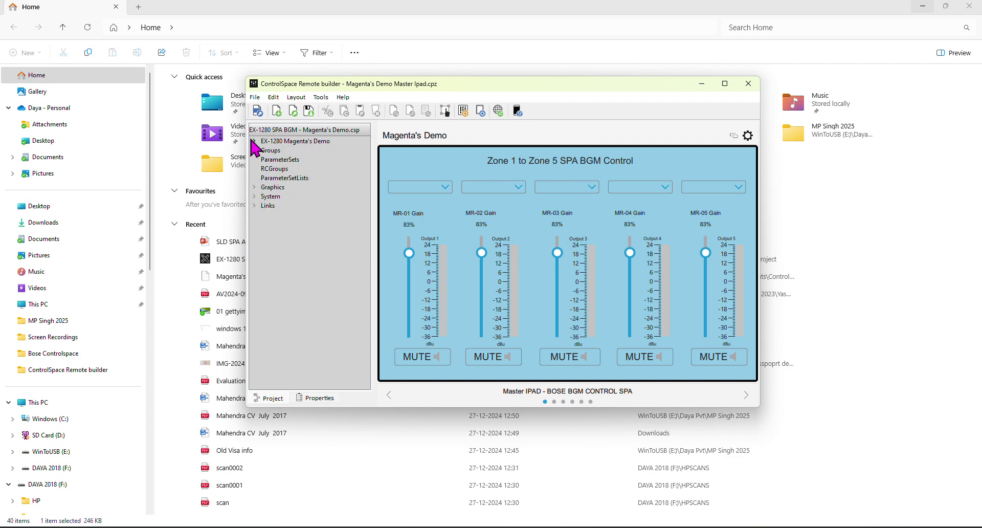
{"action": "left_click", "coordinate": [254, 188]}
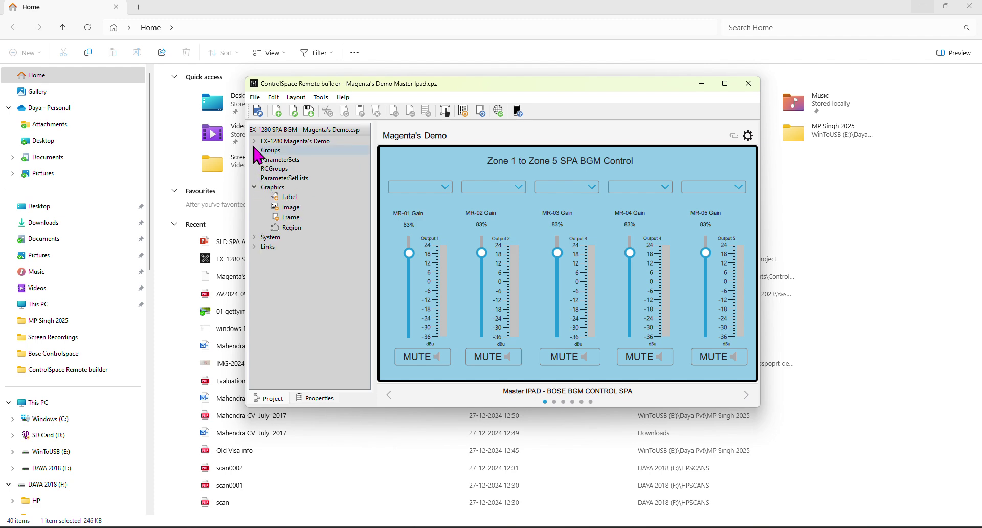
{"action": "left_click", "coordinate": [254, 141]}
{"action": "left_click", "coordinate": [265, 186]}
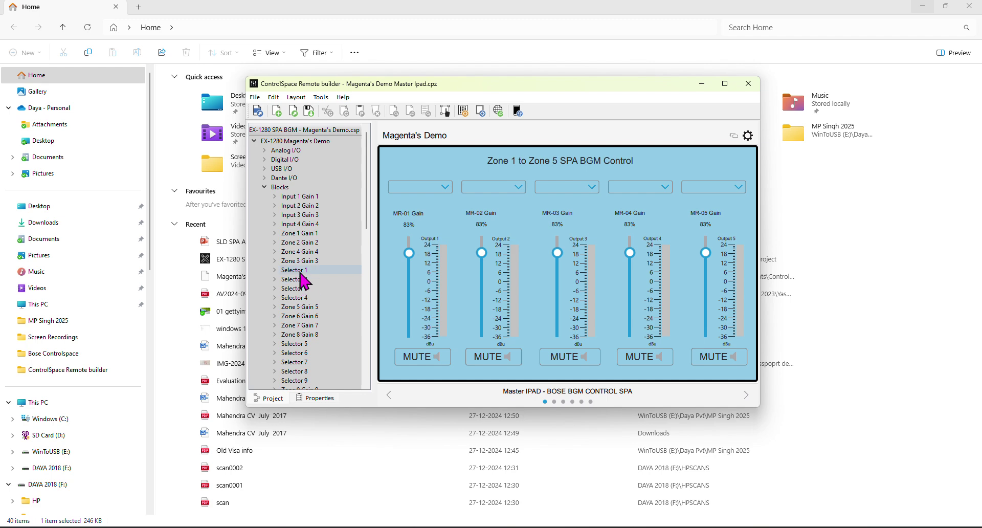
{"action": "left_click", "coordinate": [446, 188]}
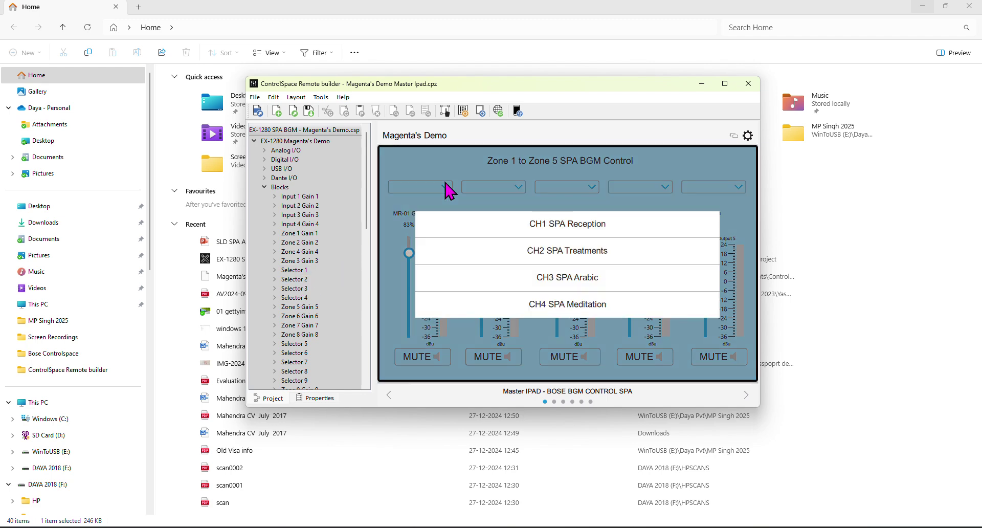
Close the zone 1 source list and page forward to the Magenta Star Input 1–4 Gain page
{"action": "left_click", "coordinate": [670, 349]}
{"action": "left_click", "coordinate": [745, 394]}
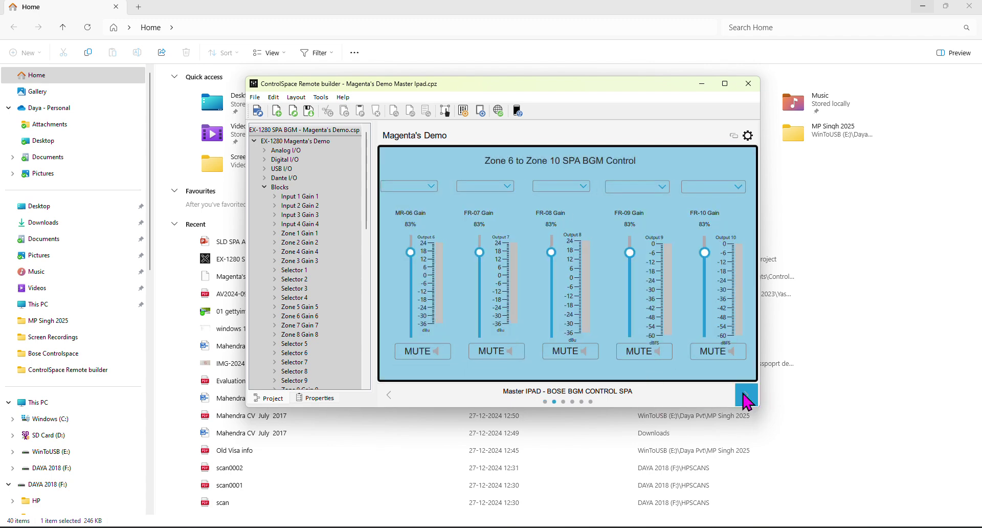
{"action": "left_click", "coordinate": [746, 394]}
{"action": "left_click", "coordinate": [745, 394]}
{"action": "left_click", "coordinate": [746, 394]}
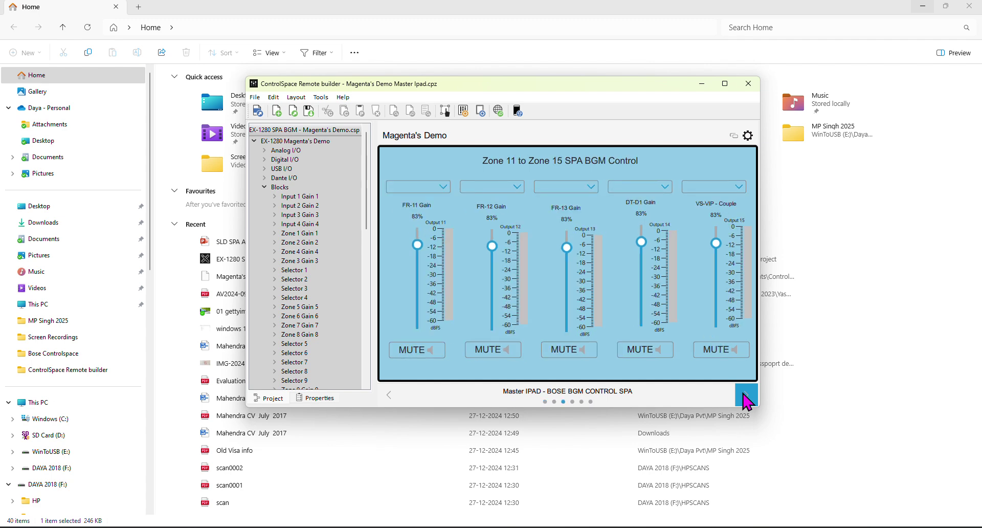
{"action": "left_click", "coordinate": [744, 394]}
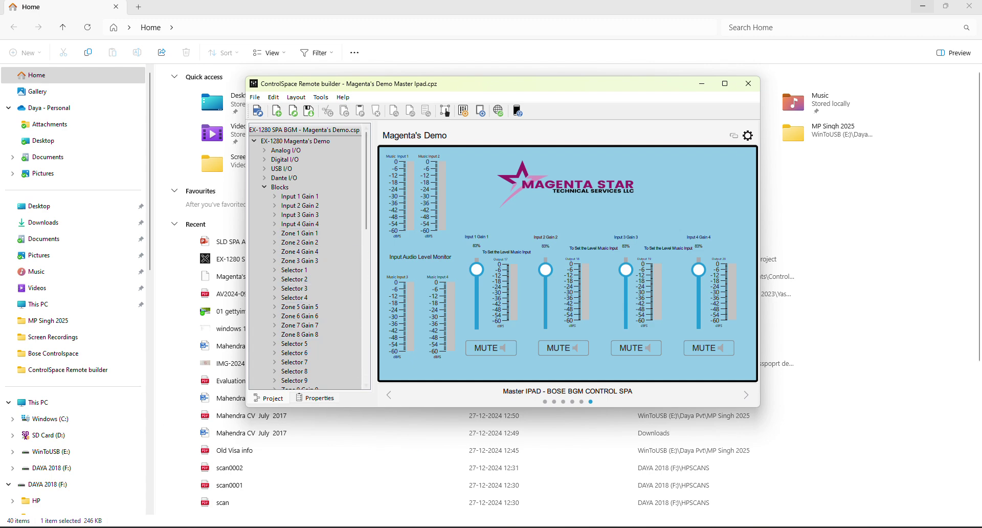
{"action": "mouse_move", "coordinate": [616, 527]}
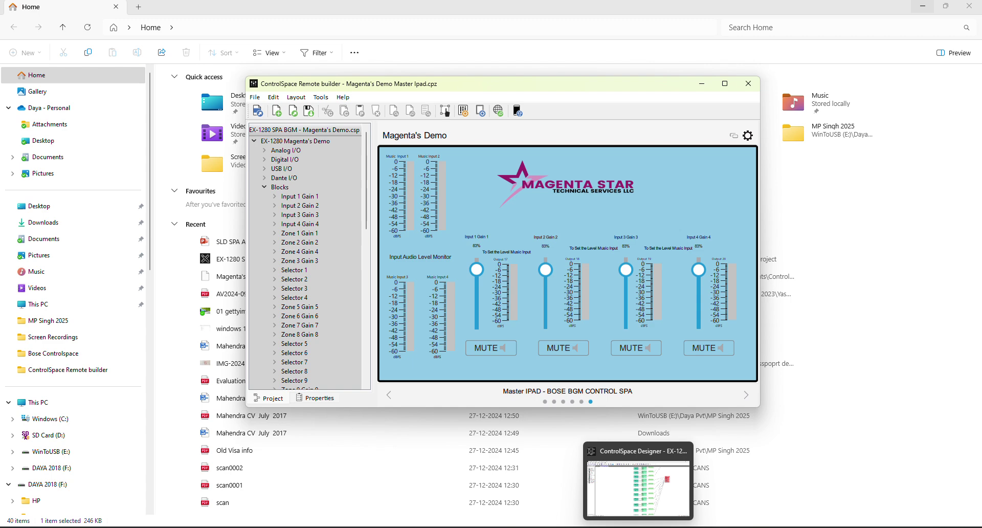
Move the ControlSpace Remote client window left and place the builder window beside it
{"action": "left_click", "coordinate": [638, 486]}
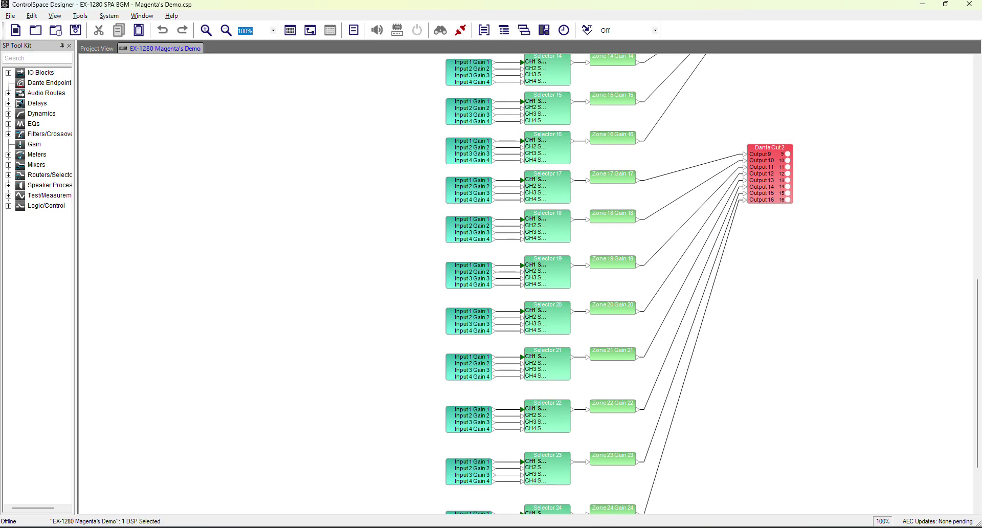
{"action": "left_click", "coordinate": [616, 483]}
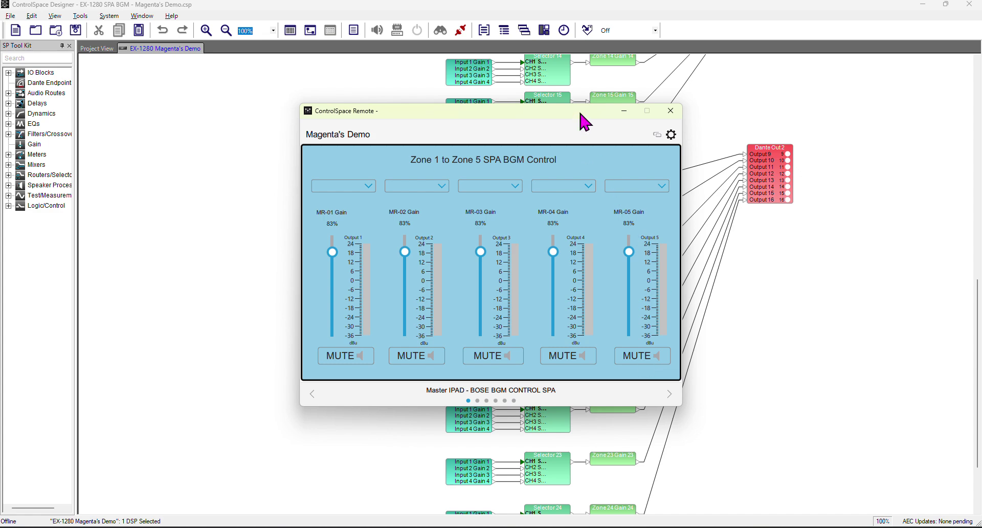
{"action": "left_click_drag", "start_coordinate": [584, 123], "coordinate": [344, 111]}
{"action": "left_click", "coordinate": [923, 8]}
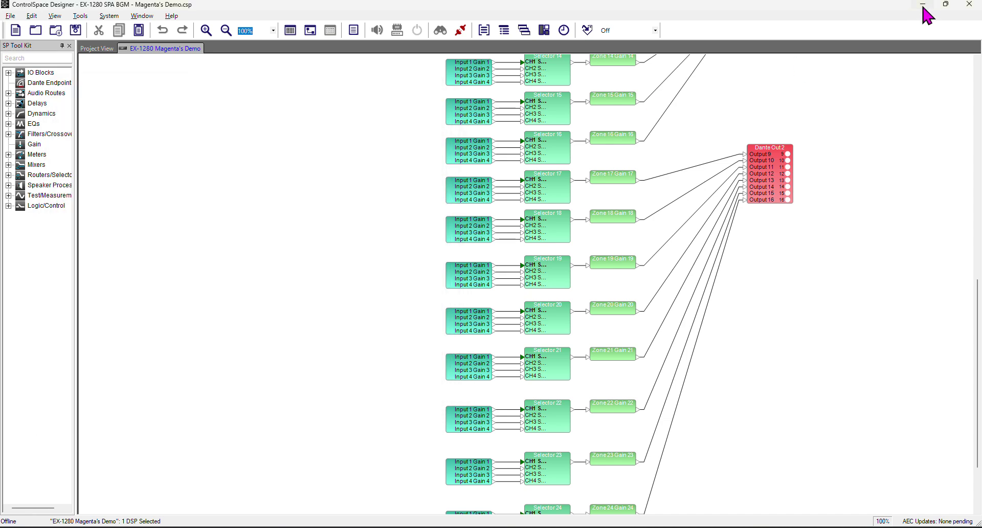
{"action": "left_click", "coordinate": [923, 7]}
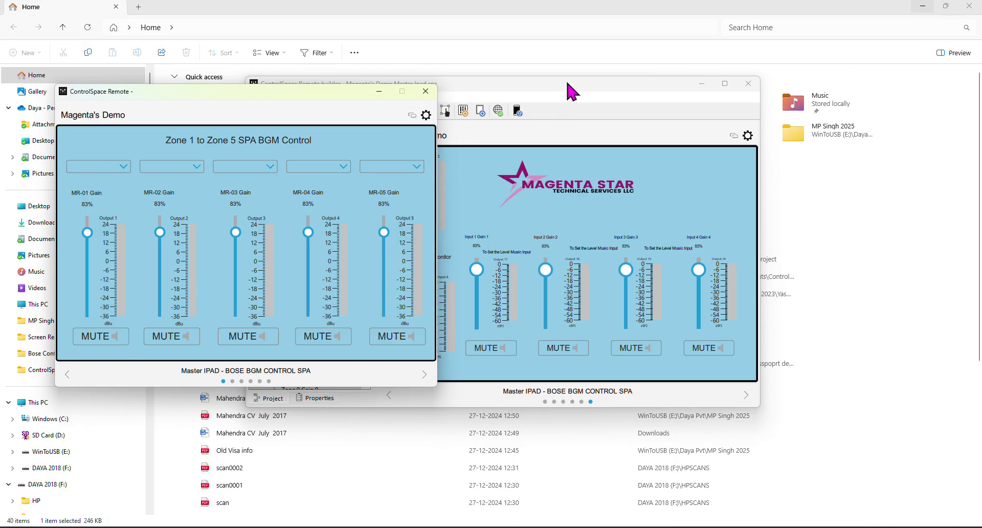
{"action": "left_click_drag", "start_coordinate": [572, 91], "coordinate": [779, 91]}
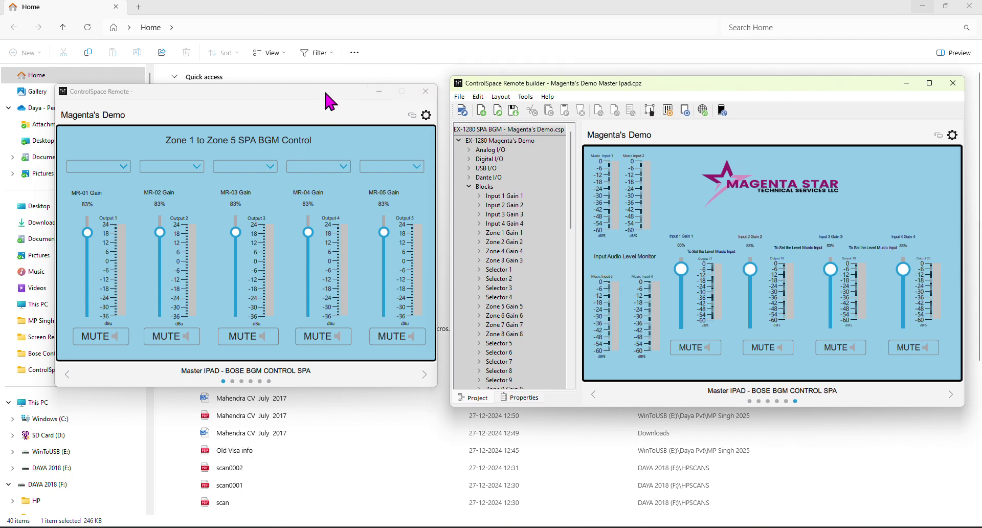
{"action": "left_click_drag", "start_coordinate": [330, 101], "coordinate": [287, 89]}
{"action": "left_click_drag", "start_coordinate": [685, 84], "coordinate": [641, 87]}
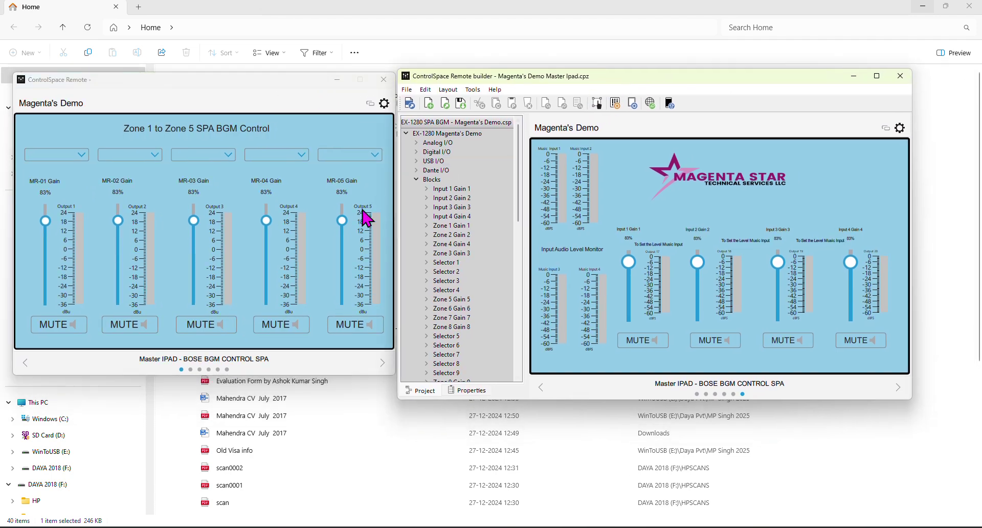
Put the client into Receive mode at IP 192.168.0.127 and move its dialog off the builder
{"action": "left_click", "coordinate": [384, 103]}
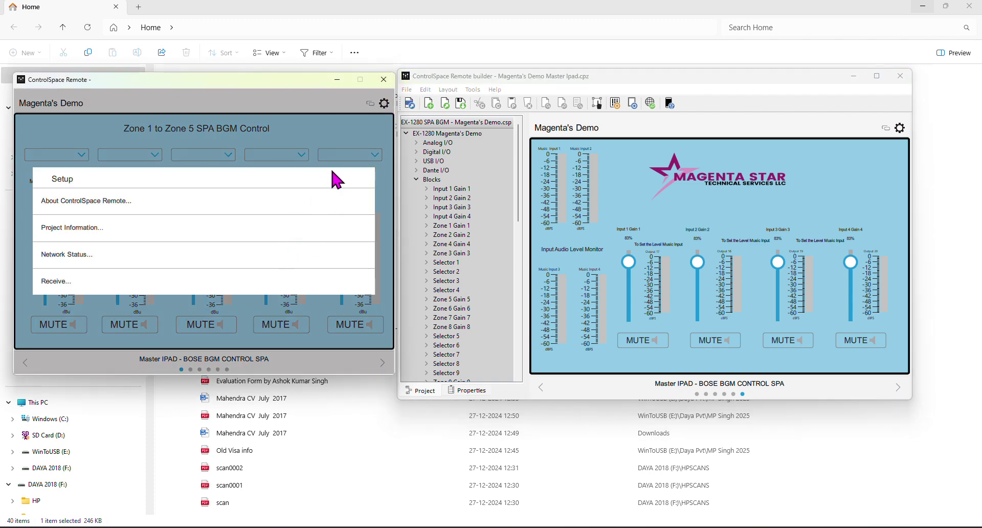
{"action": "left_click", "coordinate": [365, 112]}
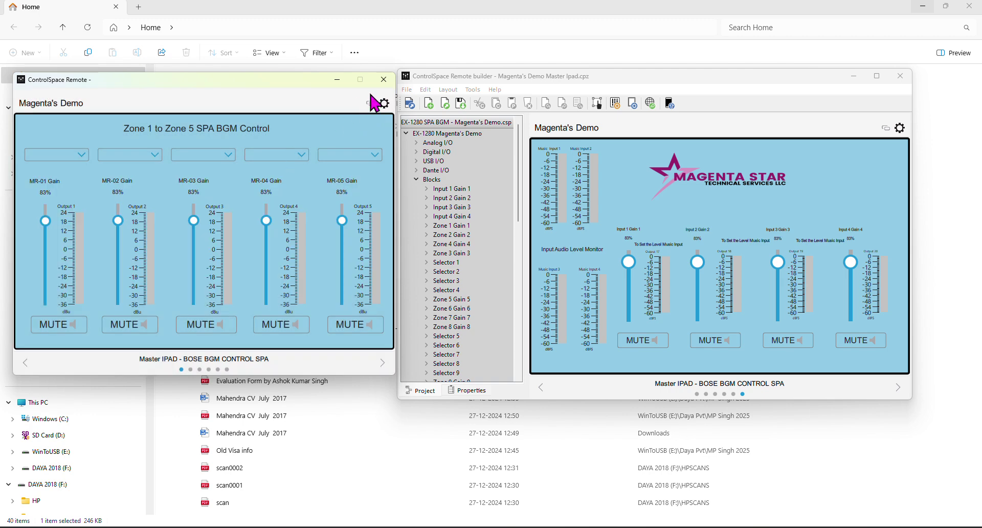
{"action": "left_click", "coordinate": [384, 104]}
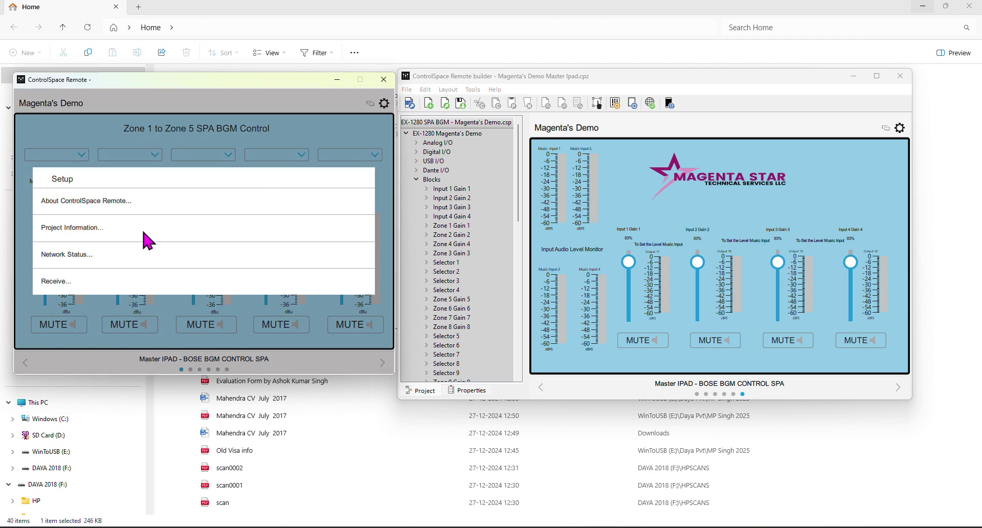
{"action": "left_click", "coordinate": [57, 285]}
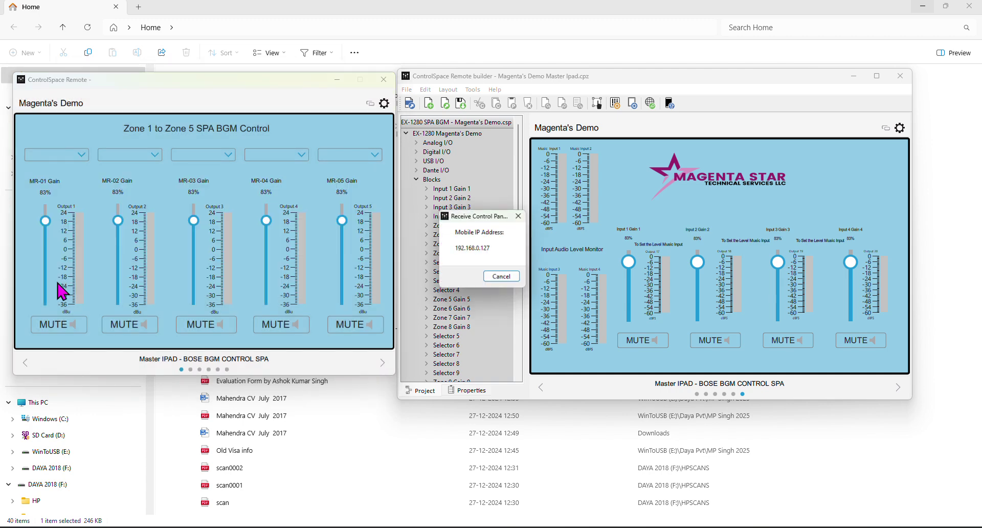
{"action": "left_click_drag", "start_coordinate": [475, 216], "coordinate": [161, 209]}
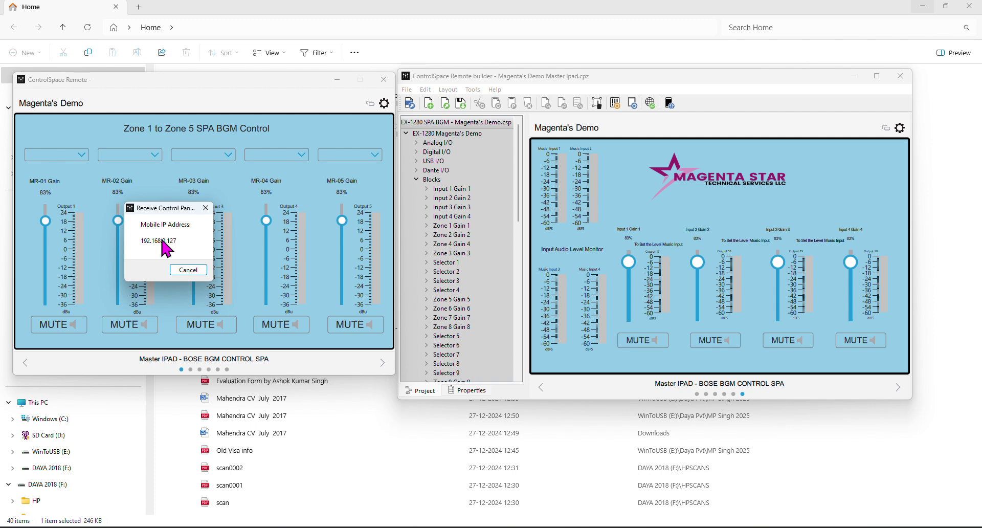
{"action": "left_click_drag", "start_coordinate": [714, 84], "coordinate": [724, 88]}
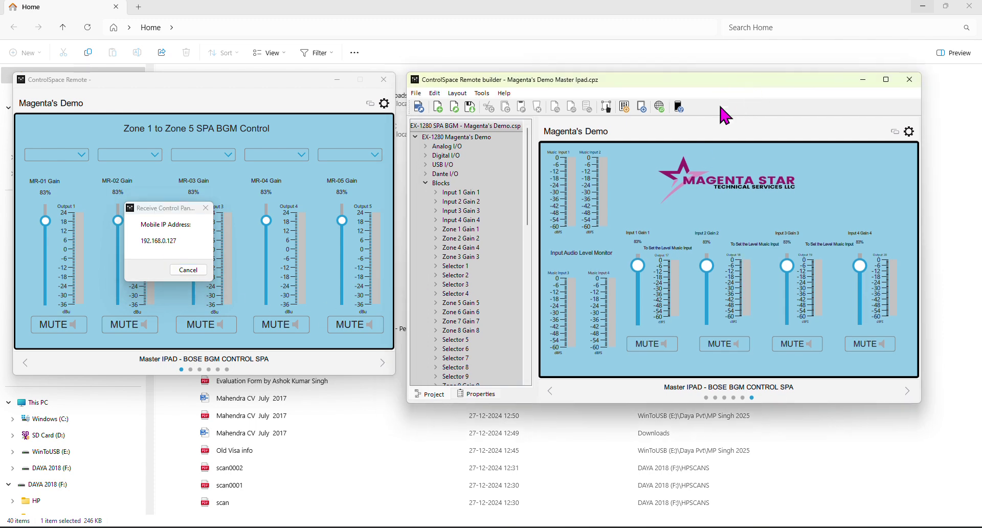
Send the builder's panel to the mobile device at 192.168.0.127
{"action": "left_click", "coordinate": [677, 108]}
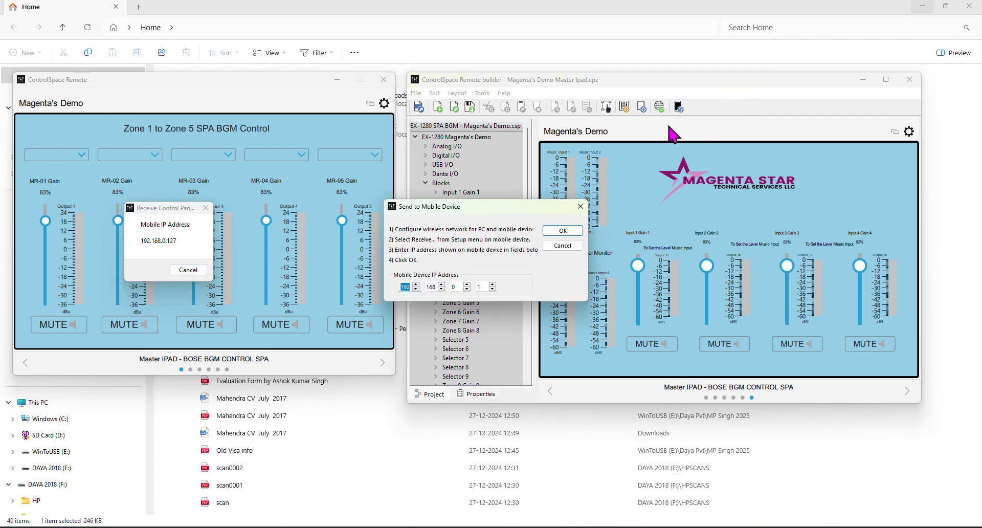
{"action": "left_click_drag", "start_coordinate": [471, 208], "coordinate": [593, 200]}
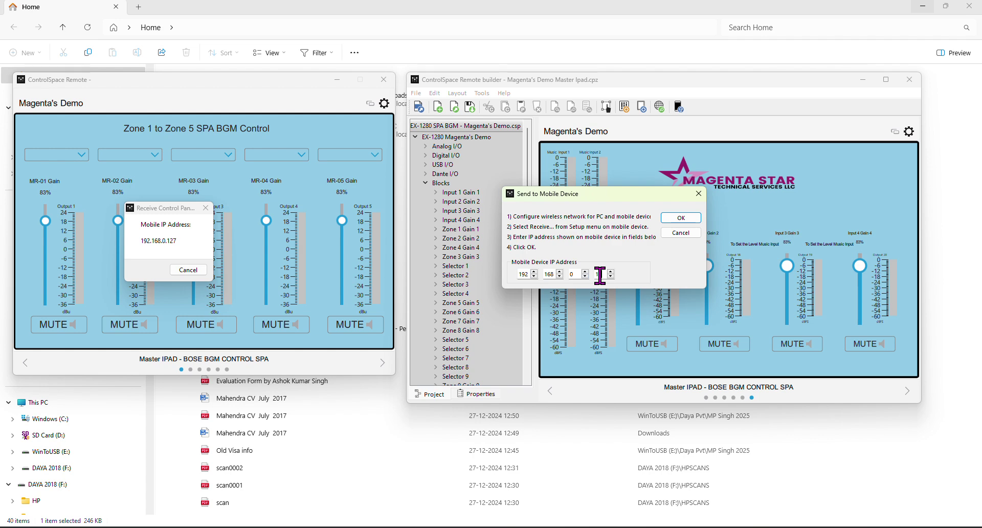
{"action": "type", "text": "27"}
{"action": "left_click", "coordinate": [685, 218]}
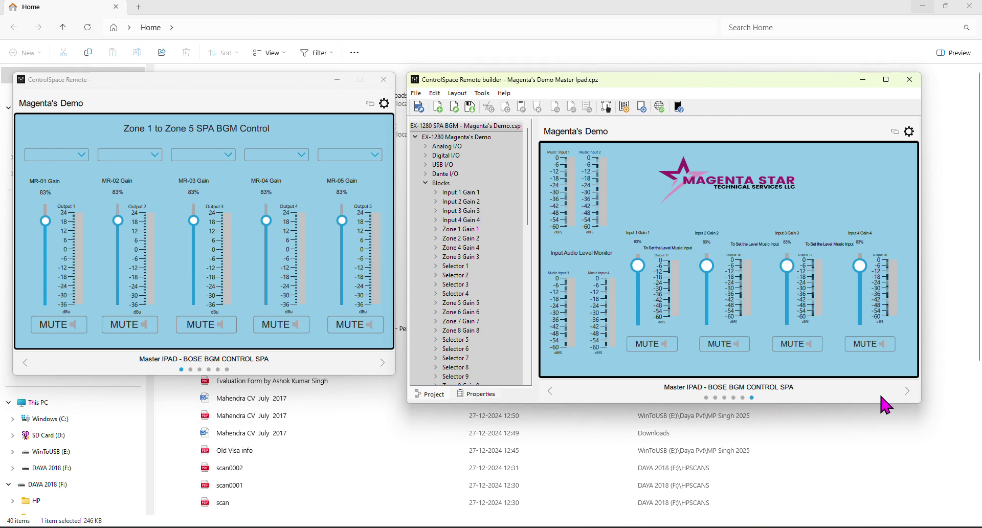
Page the preview to Zone 21–24, step back to Zone 16–20, then return to Edge
{"action": "left_click", "coordinate": [907, 391]}
{"action": "left_click", "coordinate": [907, 391]}
{"action": "left_click", "coordinate": [907, 391]}
{"action": "left_click", "coordinate": [907, 391]}
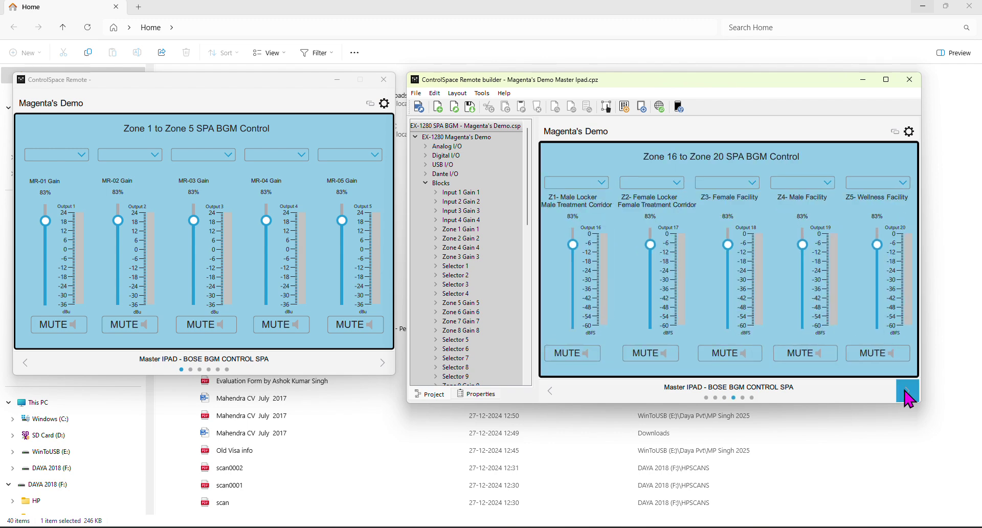
{"action": "left_click", "coordinate": [907, 391]}
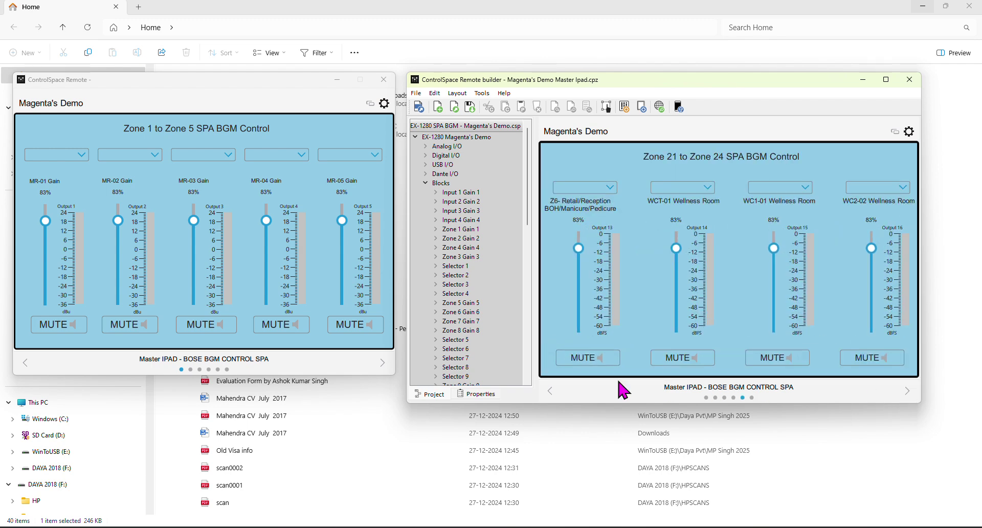
{"action": "left_click", "coordinate": [550, 392]}
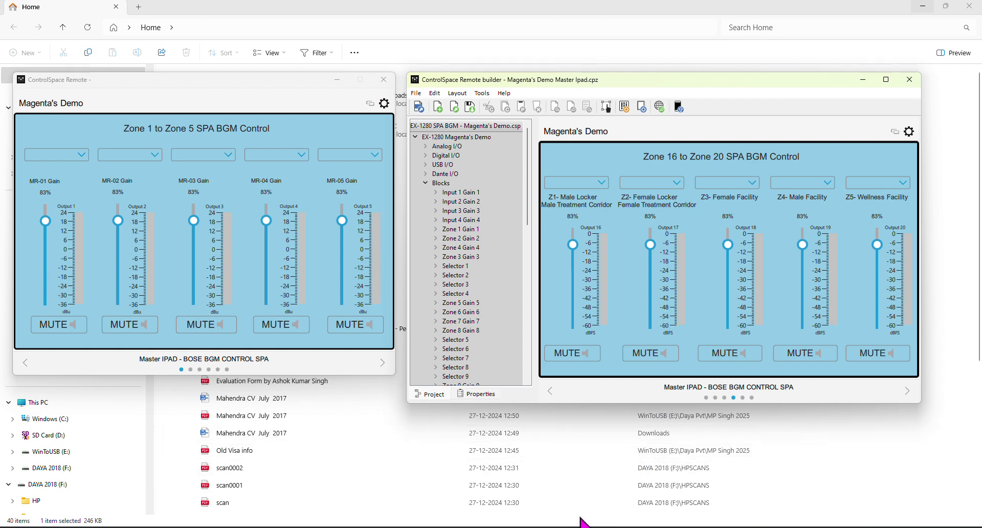
{"action": "left_click", "coordinate": [503, 482]}
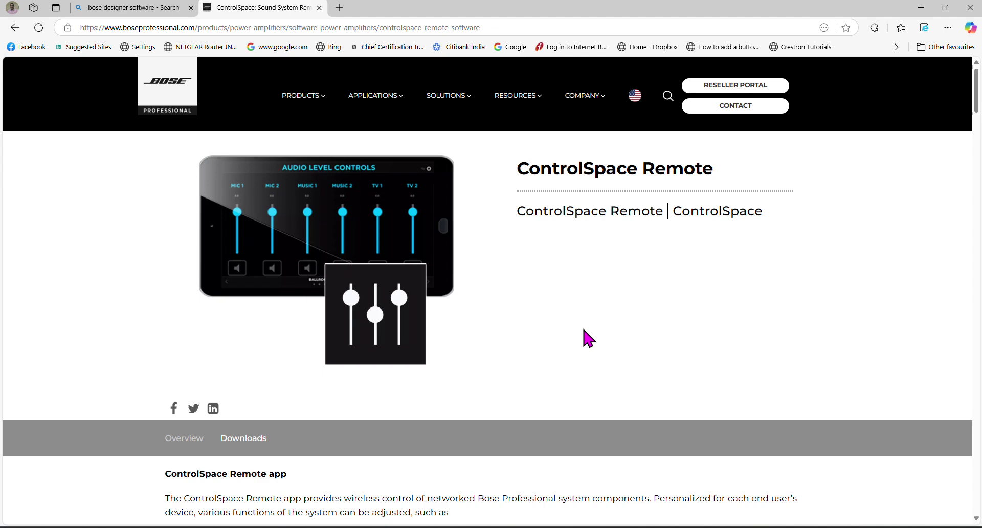
Scroll the ControlSpace Remote product page to the Videos section's tutorial video
{"action": "scroll", "coordinate": [555, 243], "scroll_direction": "down", "scroll_amount": 10}
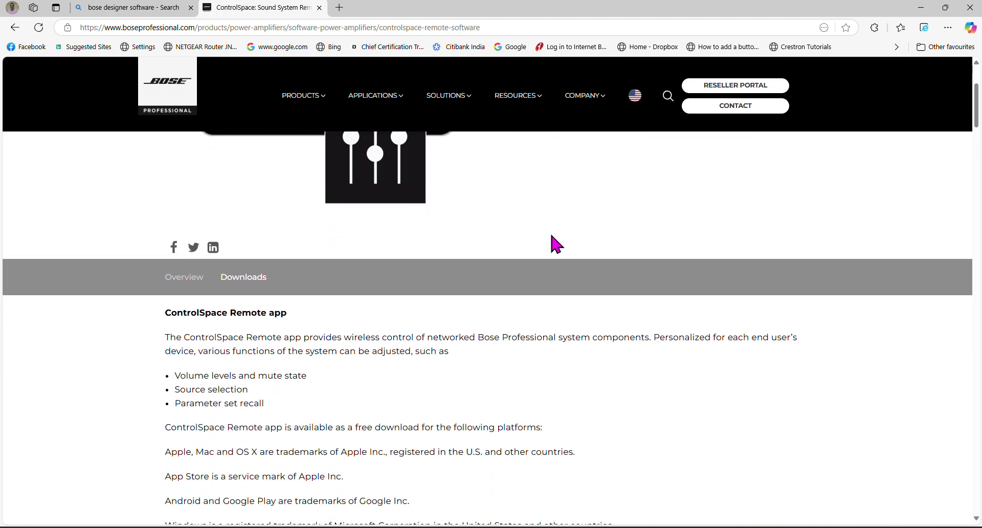
{"action": "scroll", "coordinate": [555, 245], "scroll_direction": "down", "scroll_amount": 7}
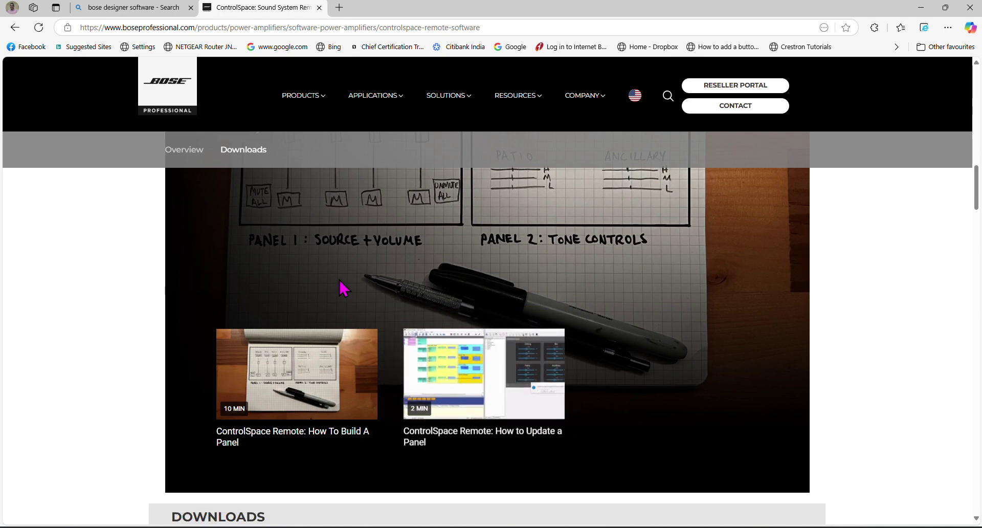
{"action": "scroll", "coordinate": [340, 288], "scroll_direction": "up", "scroll_amount": 2}
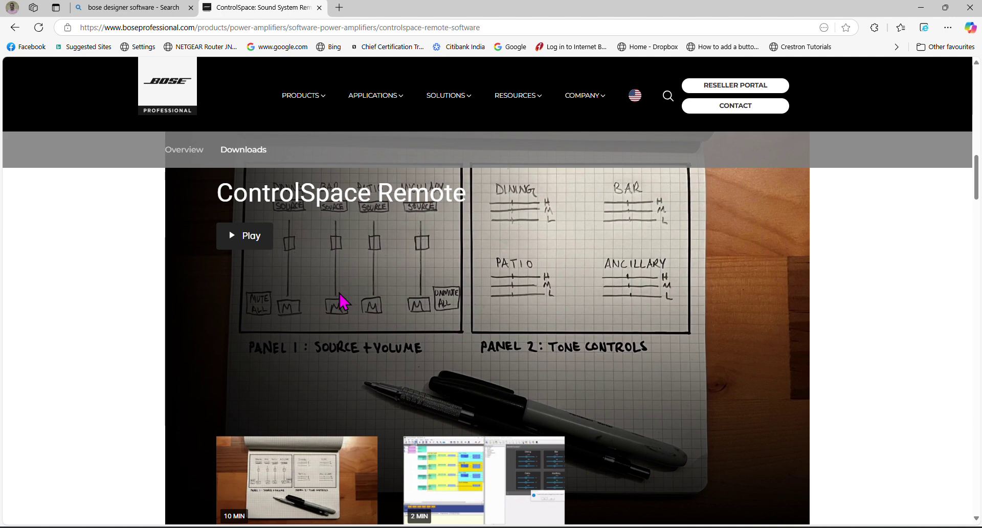
{"action": "scroll", "coordinate": [365, 361], "scroll_direction": "up", "scroll_amount": 2}
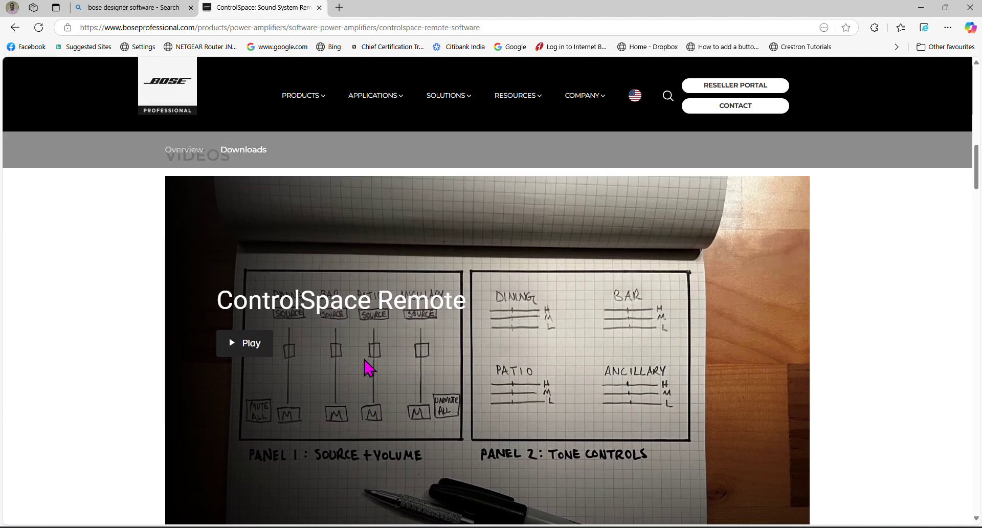
{"action": "scroll", "coordinate": [366, 357], "scroll_direction": "up", "scroll_amount": 2}
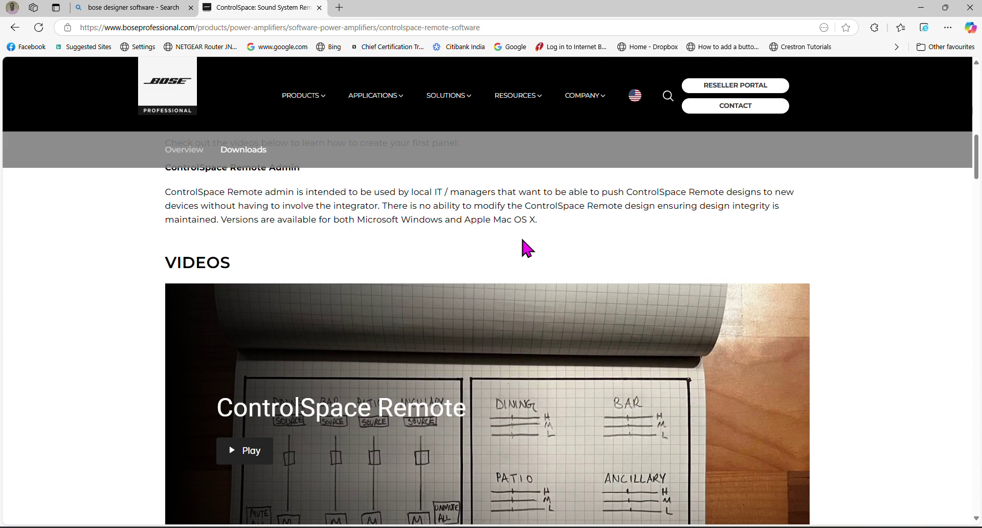
{"action": "scroll", "coordinate": [527, 253], "scroll_direction": "down", "scroll_amount": 2}
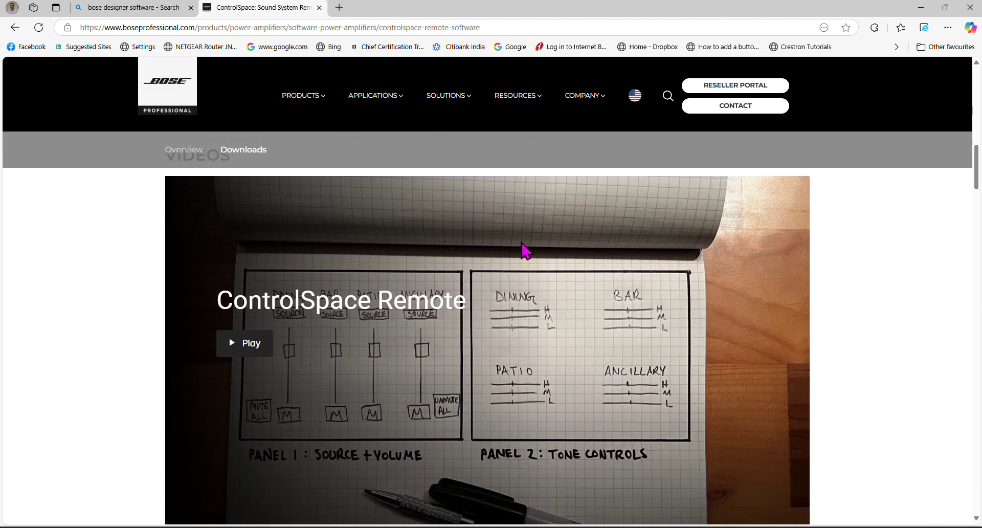